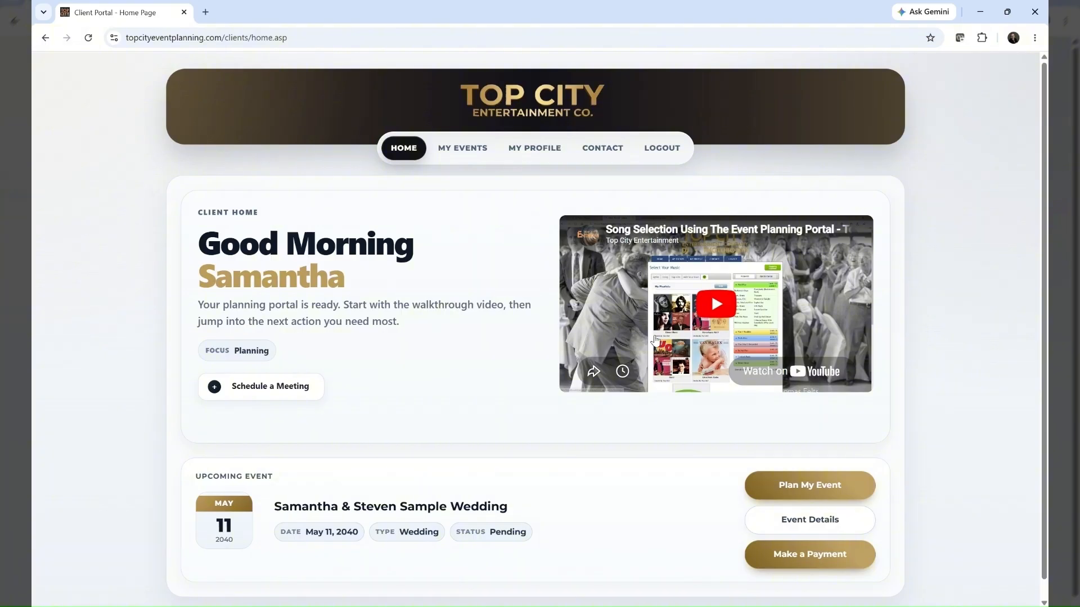
Review the client profile page and the contact page, and return to the portal's home page
left_click(531, 151)
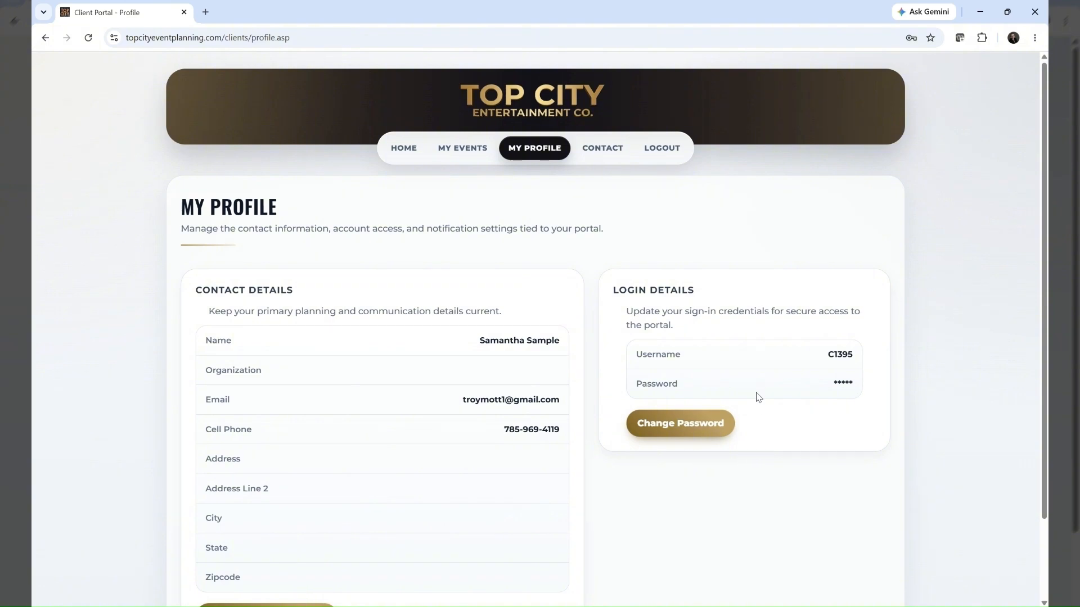
left_click(593, 150)
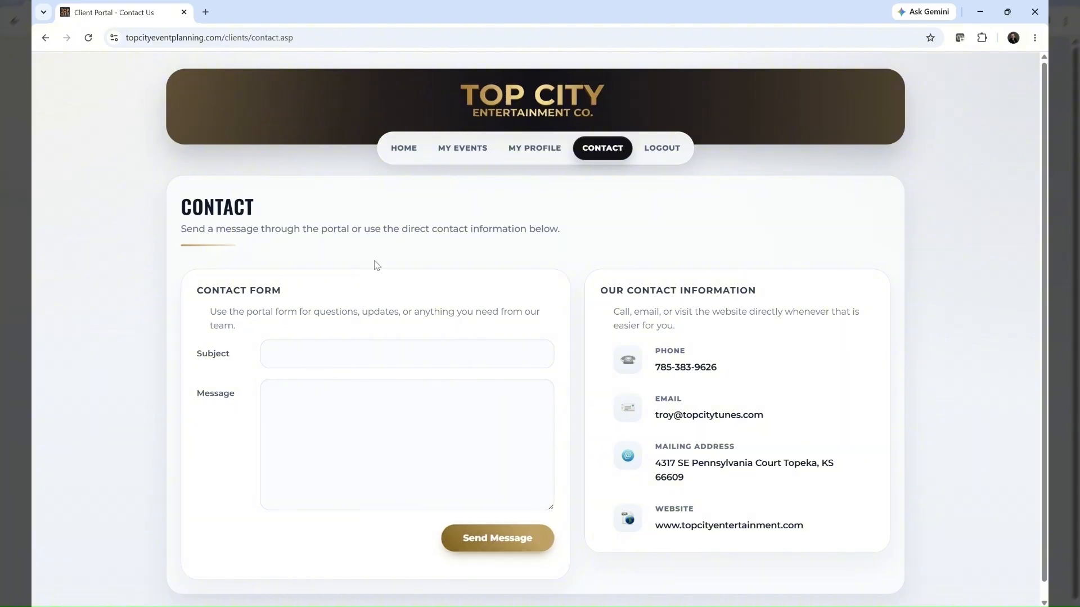
left_click(397, 151)
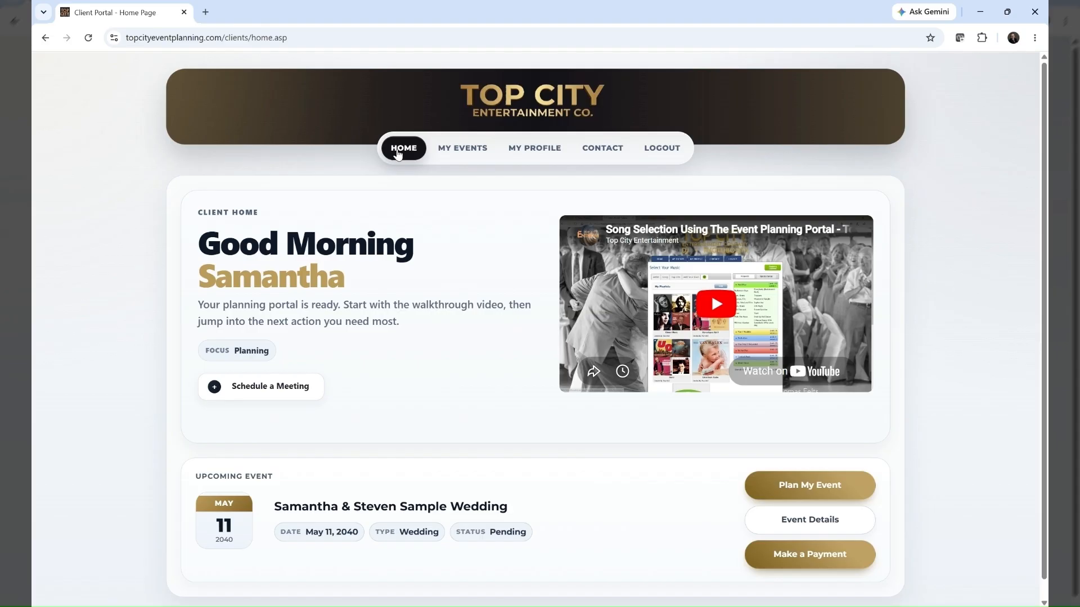
Open the planning options of the upcoming wedding event and open its Event Planning Form for editing
scroll(397, 154, "down", 1)
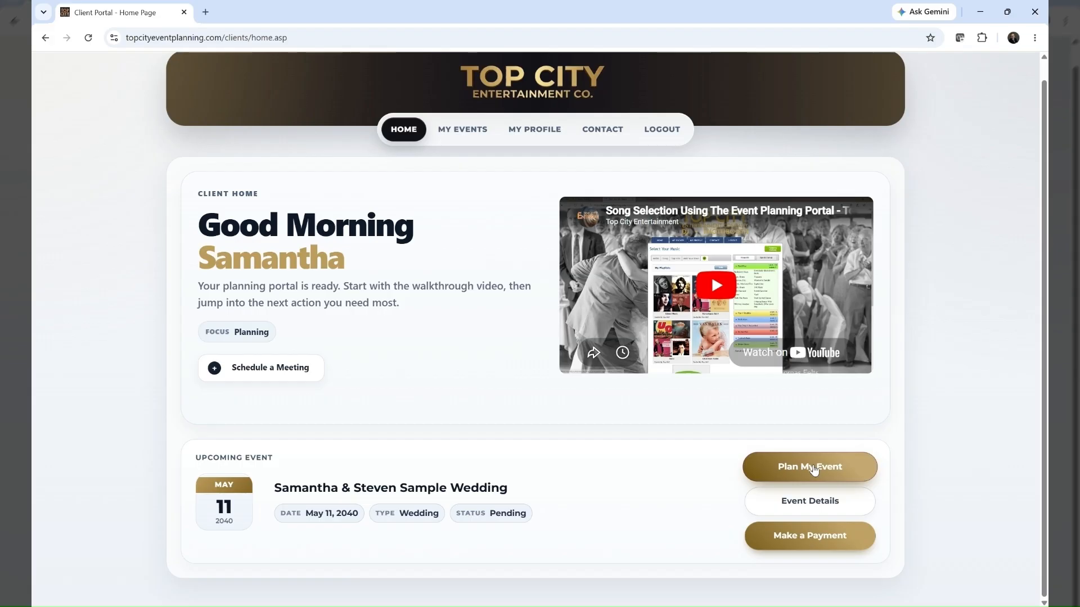
left_click(813, 468)
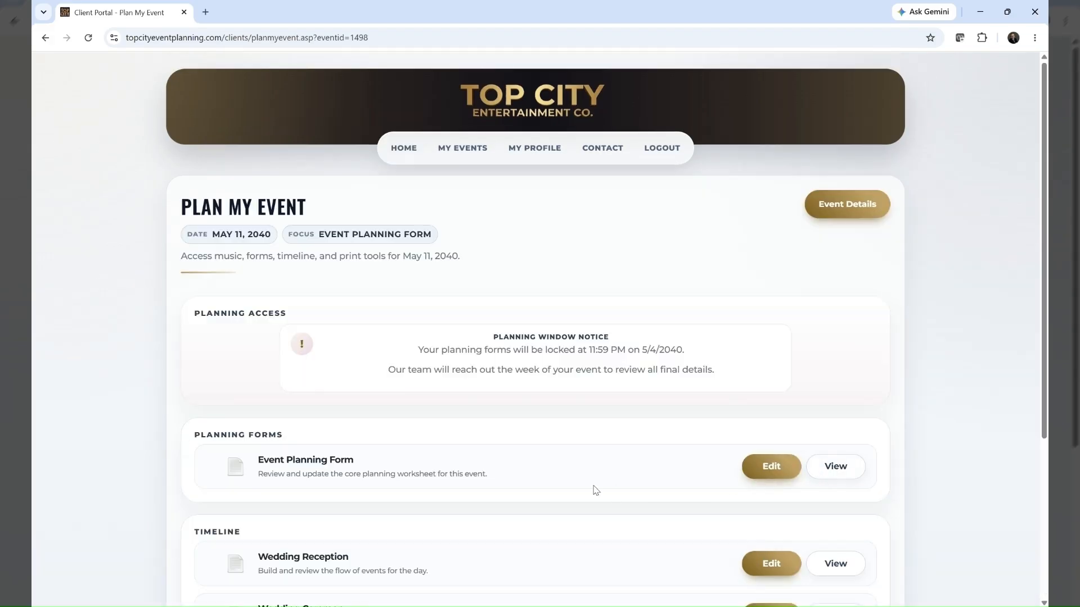
scroll(453, 388, "down", 3)
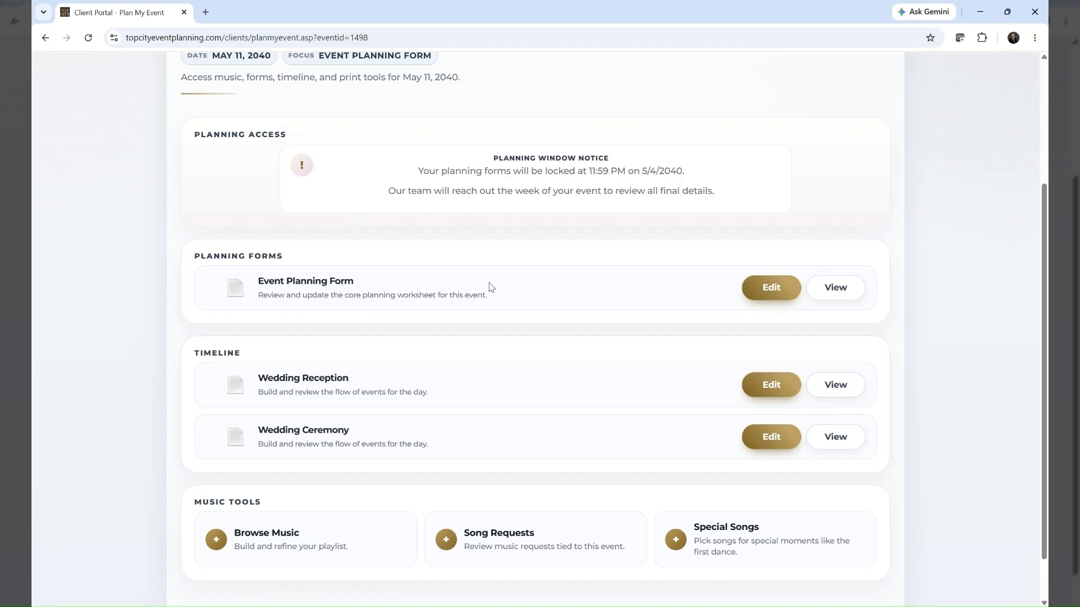
left_click(771, 293)
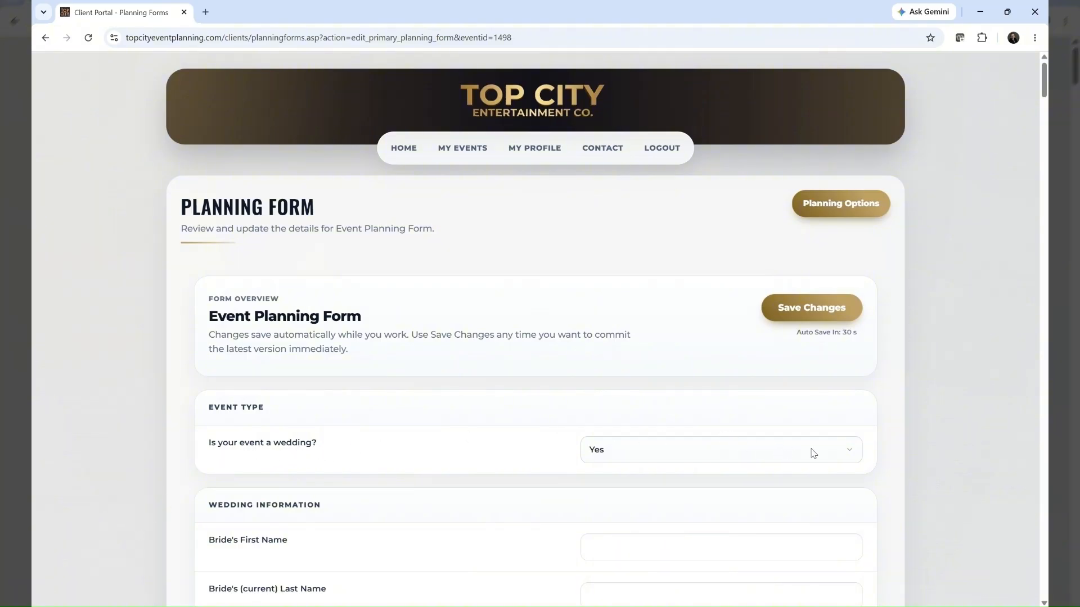
Answer No to whether the event is a wedding to view the general event fields, and set the answer back to Yes
left_click(852, 451)
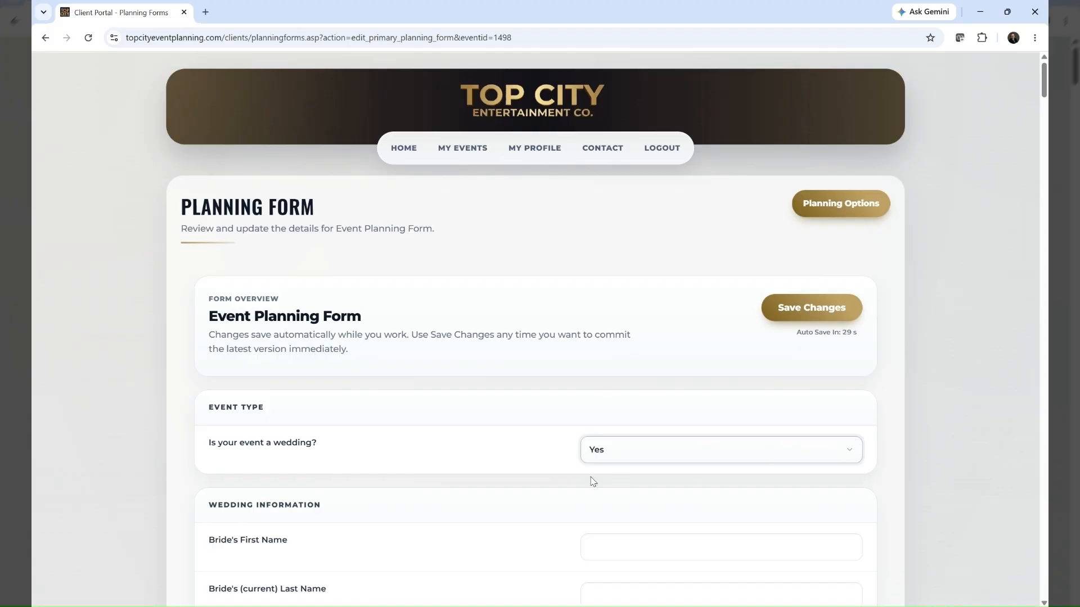
left_click(609, 506)
scroll(608, 490, "down", 4)
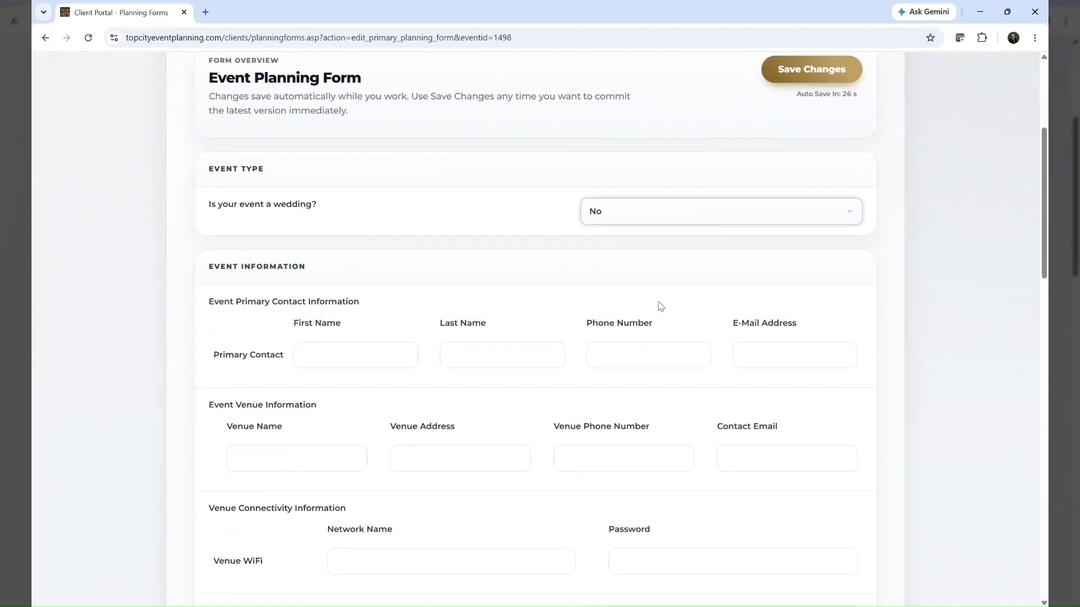
left_click(663, 207)
left_click(620, 246)
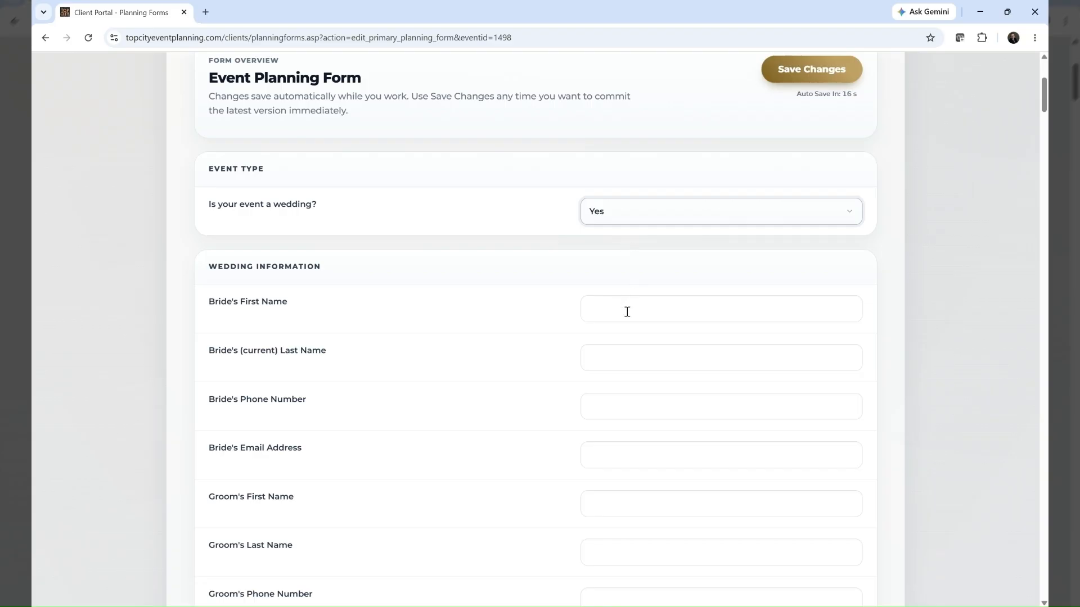
Return to the planning options and look over the Wedding Reception timeline in its editing page
scroll(624, 304, "up", 4)
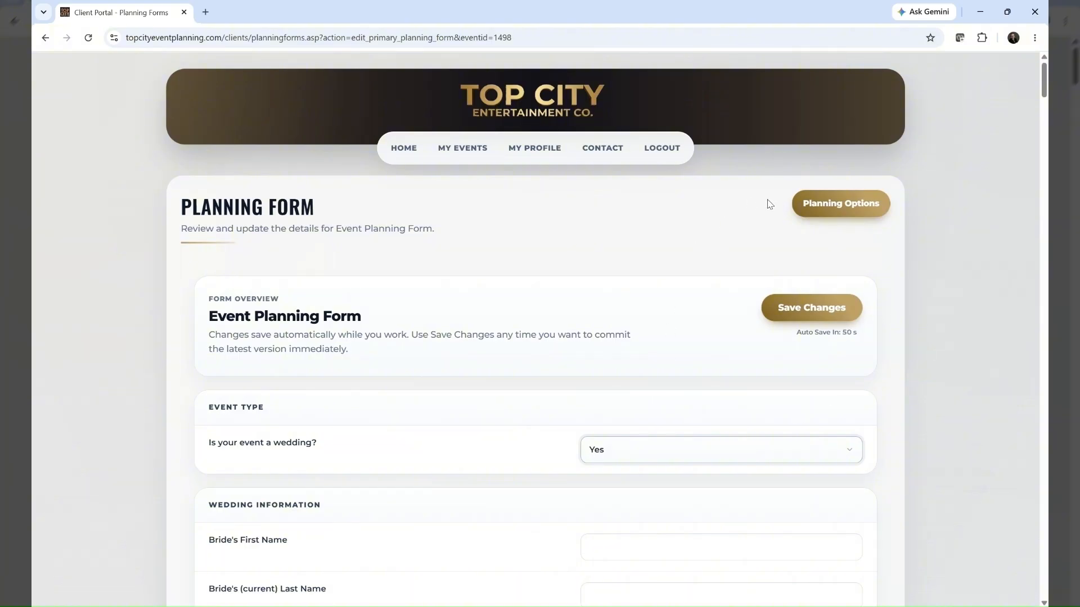
left_click(851, 203)
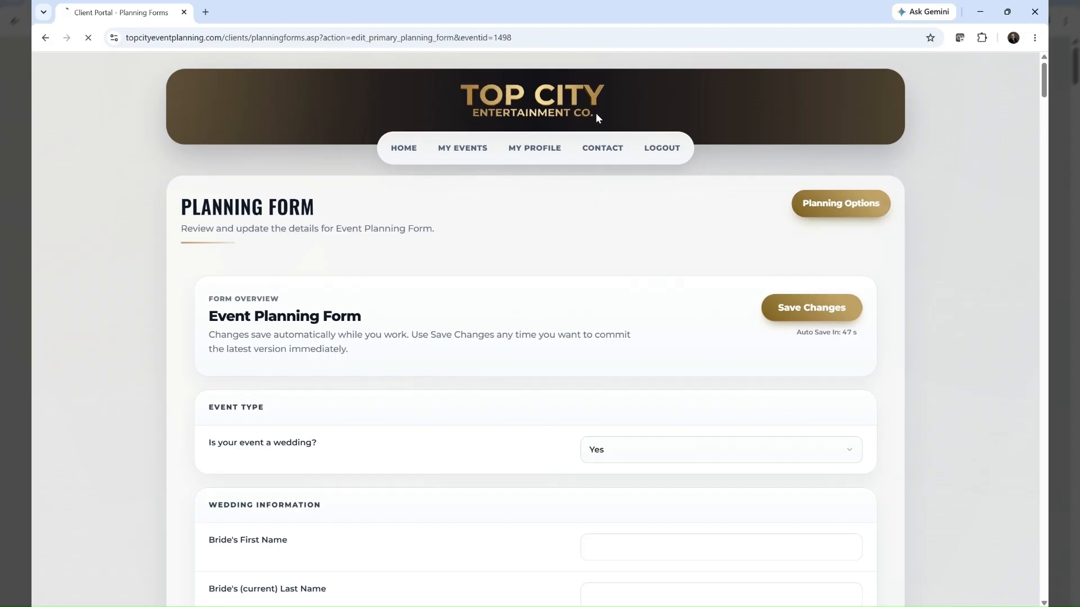
scroll(433, 463, "down", 4)
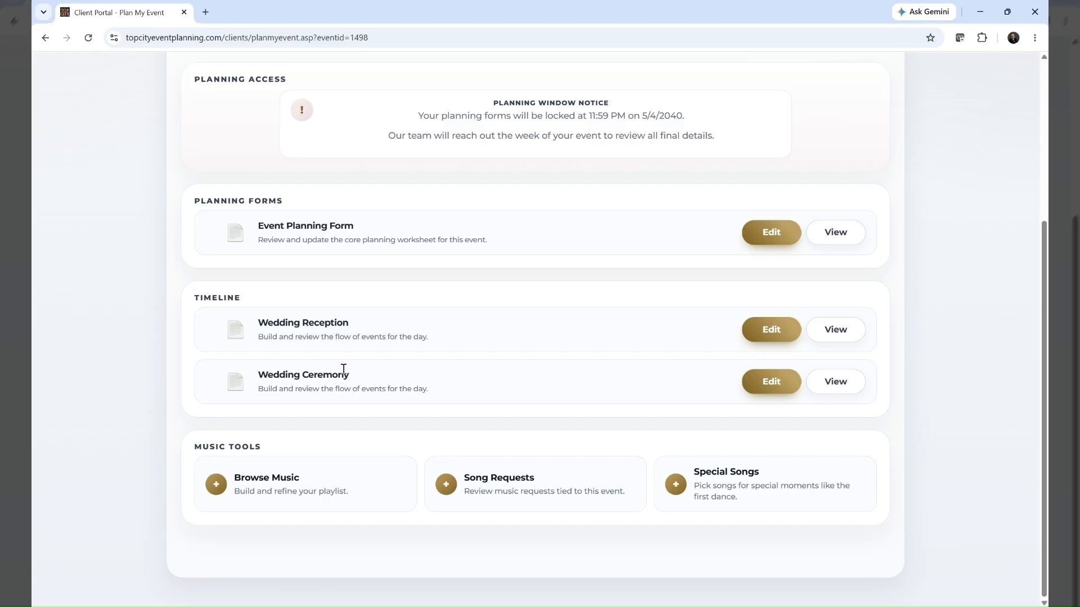
left_click(769, 330)
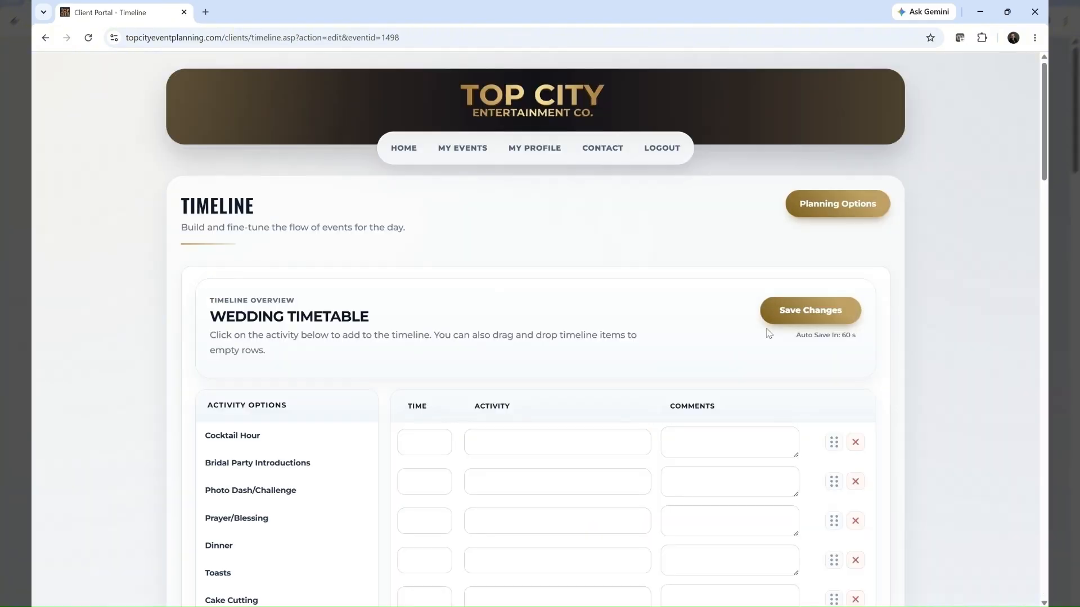
scroll(769, 333, "down", 3)
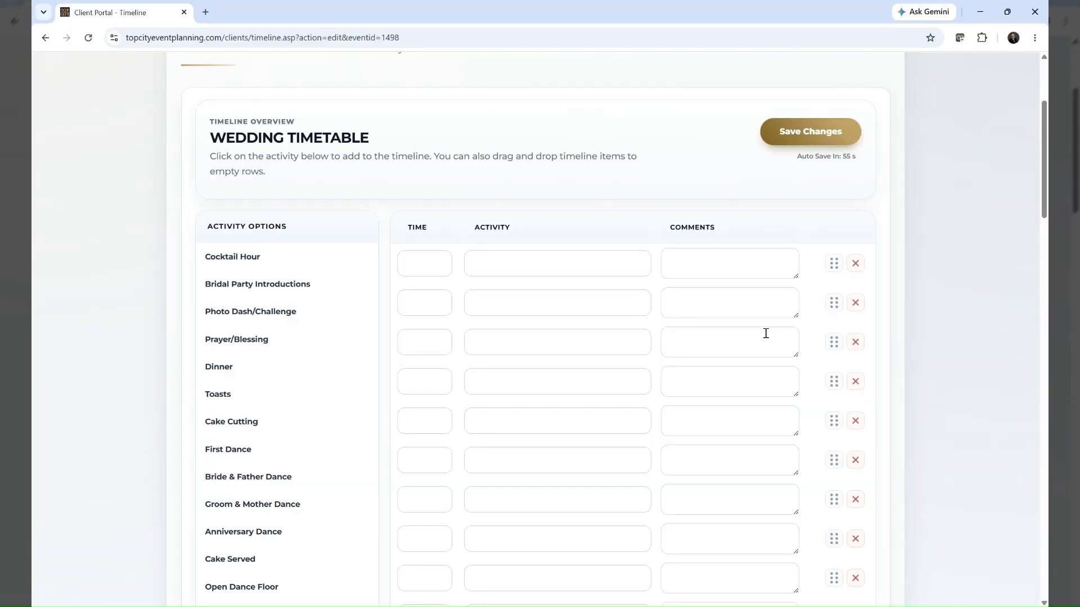
scroll(765, 334, "up", 3)
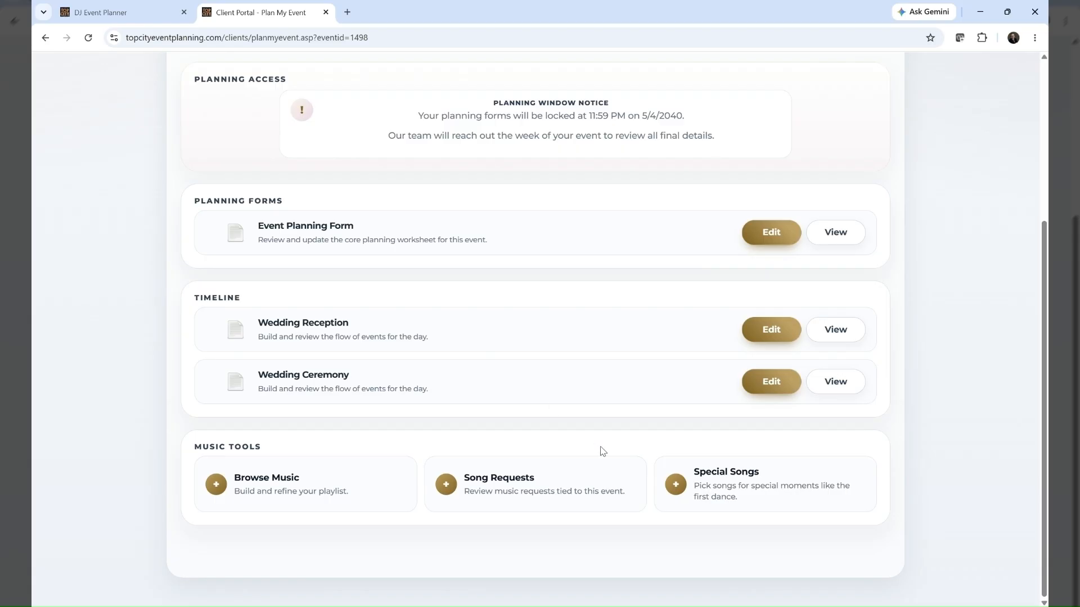
Open the Wedding Reception timeline for editing and add Cocktail Hour and Bridal Party Introductions to the first two activity rows
left_click(773, 336)
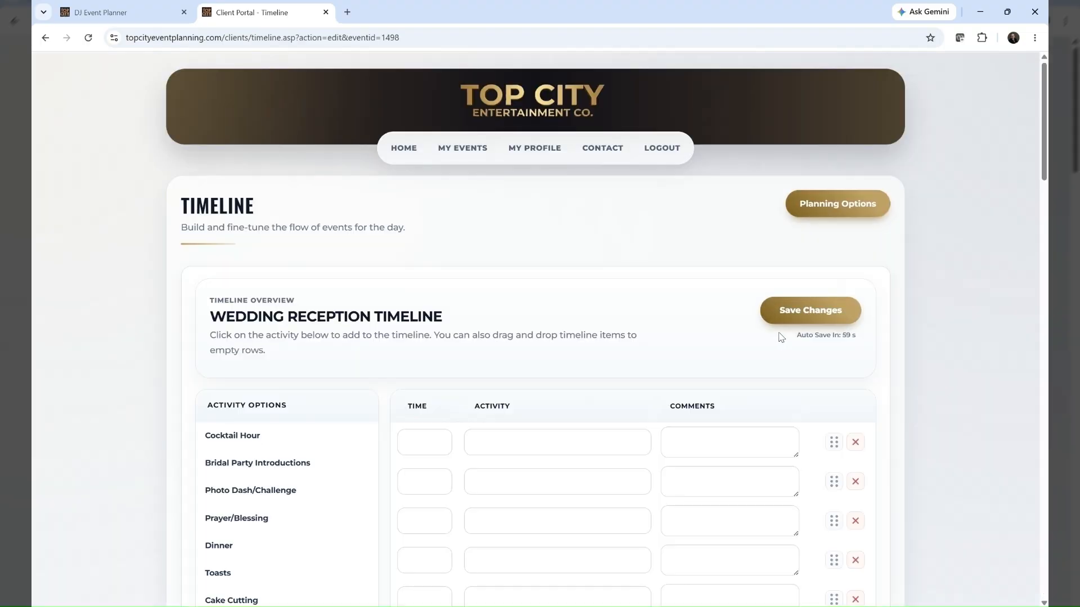
scroll(445, 467, "down", 4)
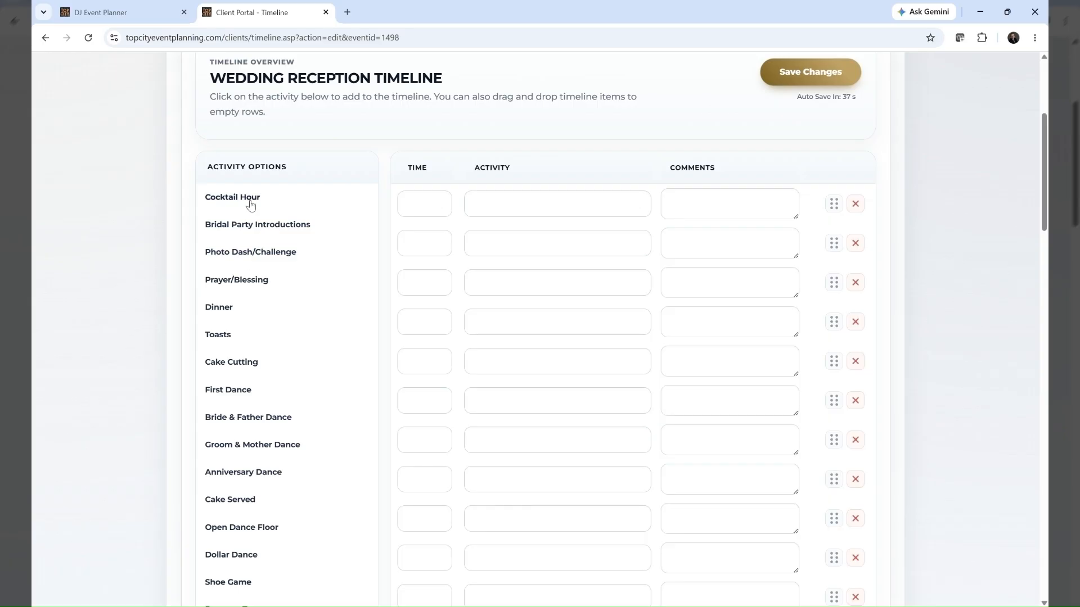
left_click_drag(247, 200, 529, 203)
left_click_drag(255, 227, 529, 234)
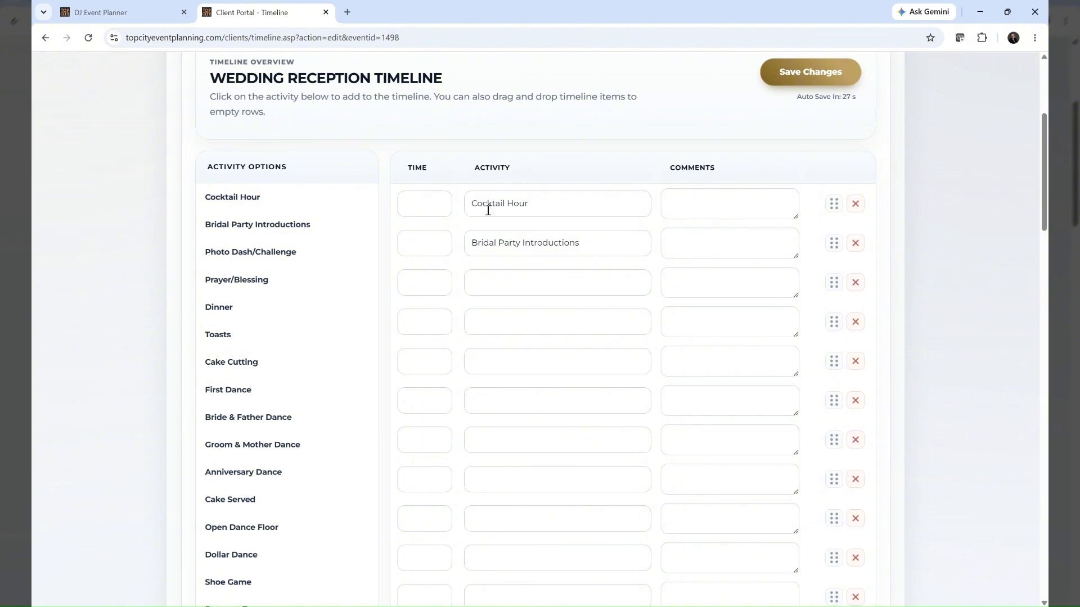
Set the Cocktail Hour time to 5:00pm and move on to the comments field of the Bridal Party Introductions row
left_click(417, 202)
type("5:00pm")
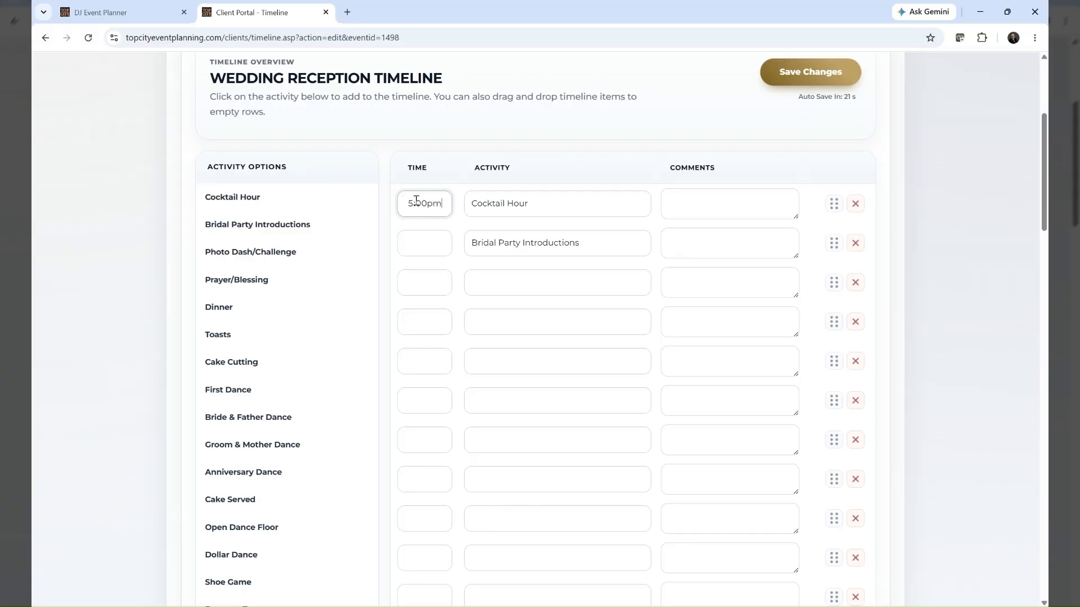
key("Tab")
key("Tab")
key("Tab")
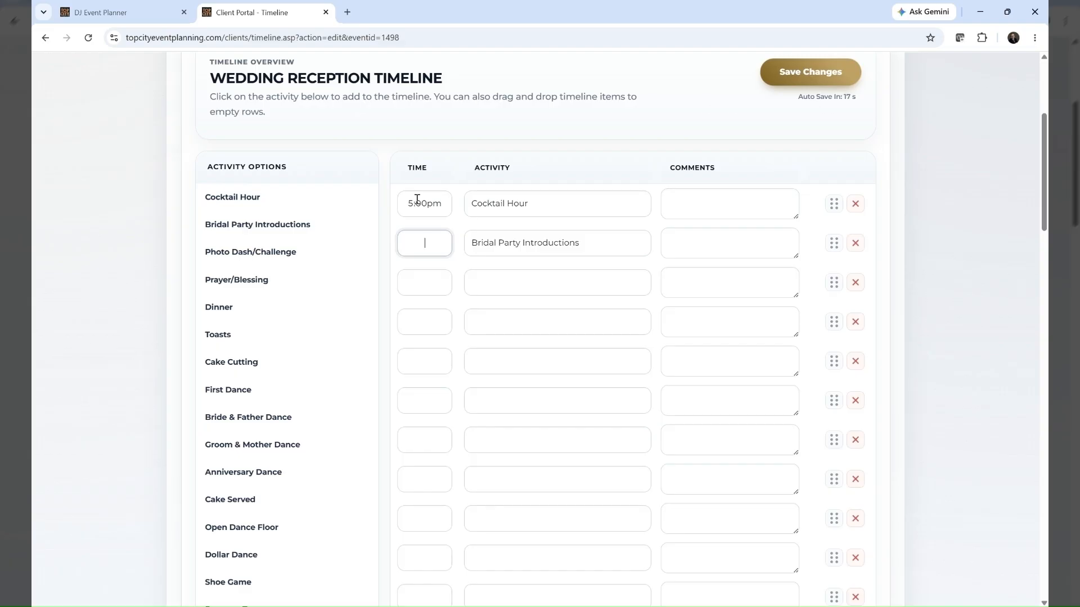
left_click(693, 240)
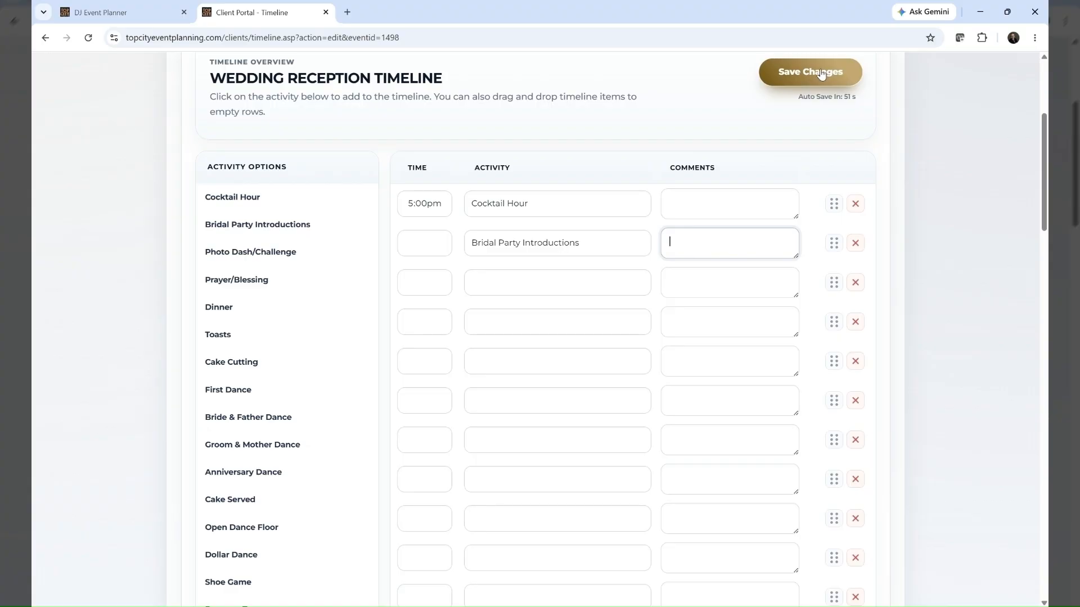
Check the rest of the reception timeline, return to the planning options and open the Browse Music tool
scroll(703, 282, "down", 10)
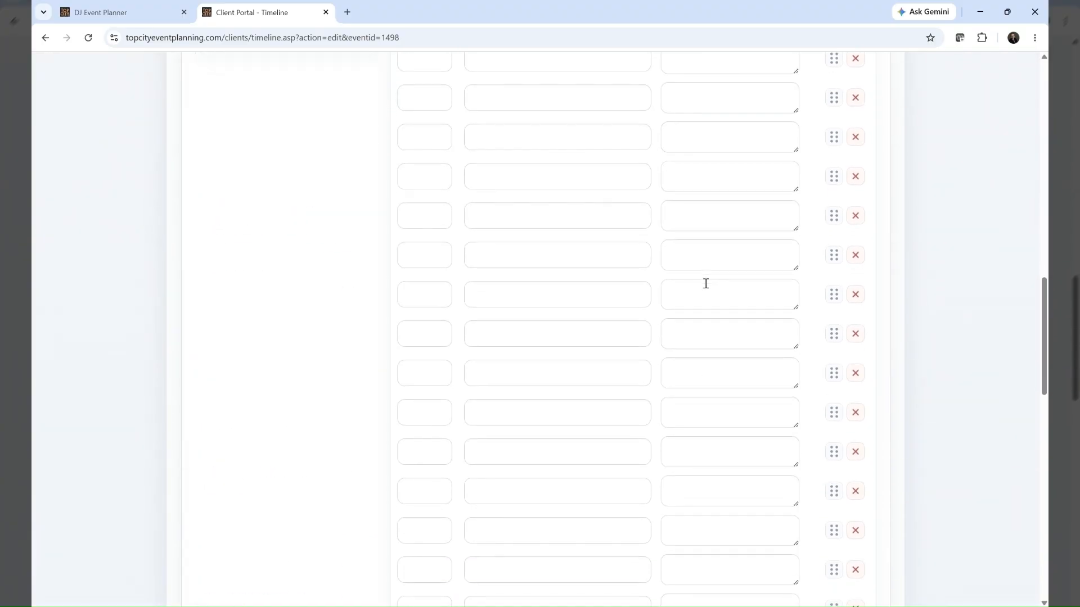
scroll(705, 284, "down", 15)
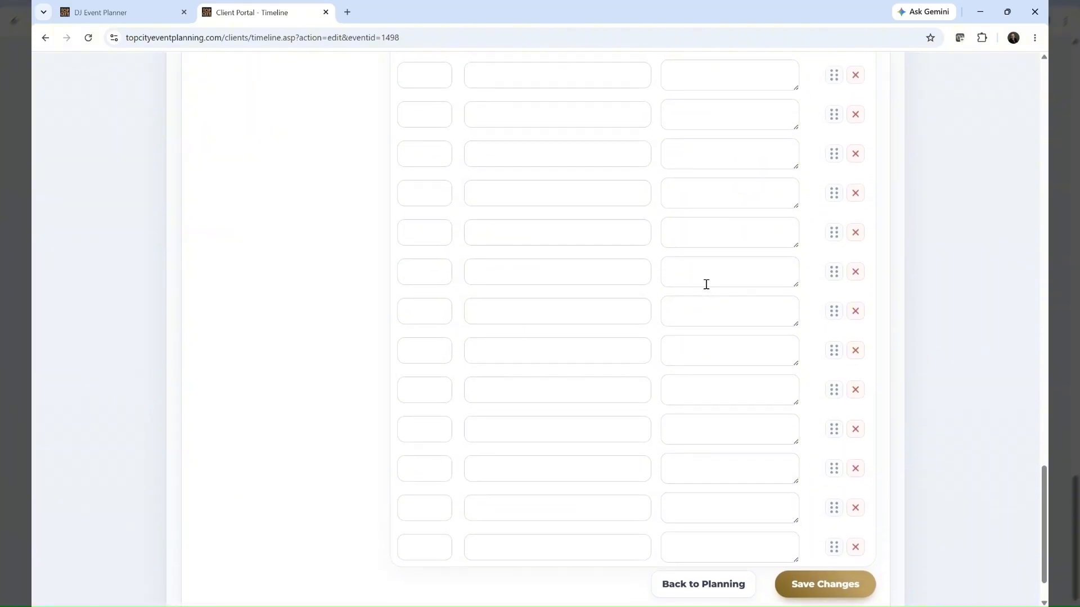
scroll(706, 284, "up", 20)
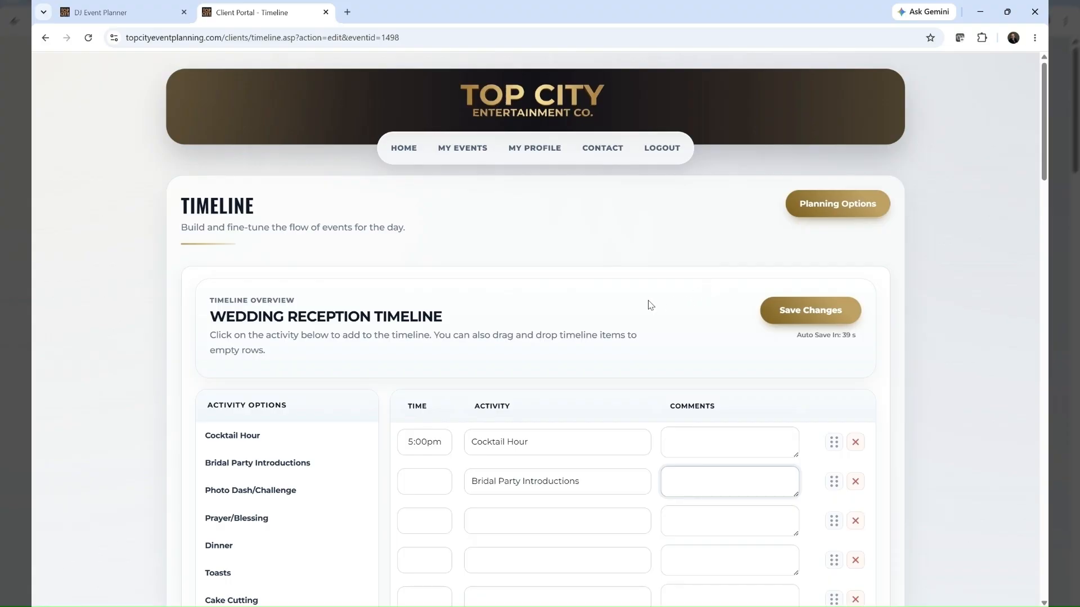
scroll(649, 306, "down", 4)
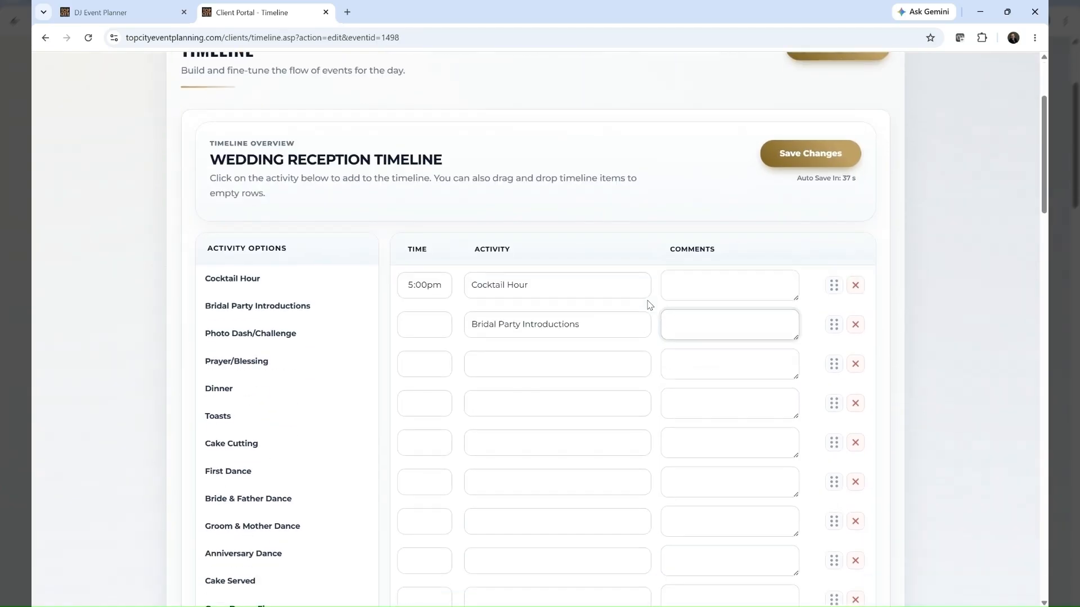
scroll(651, 304, "up", 4)
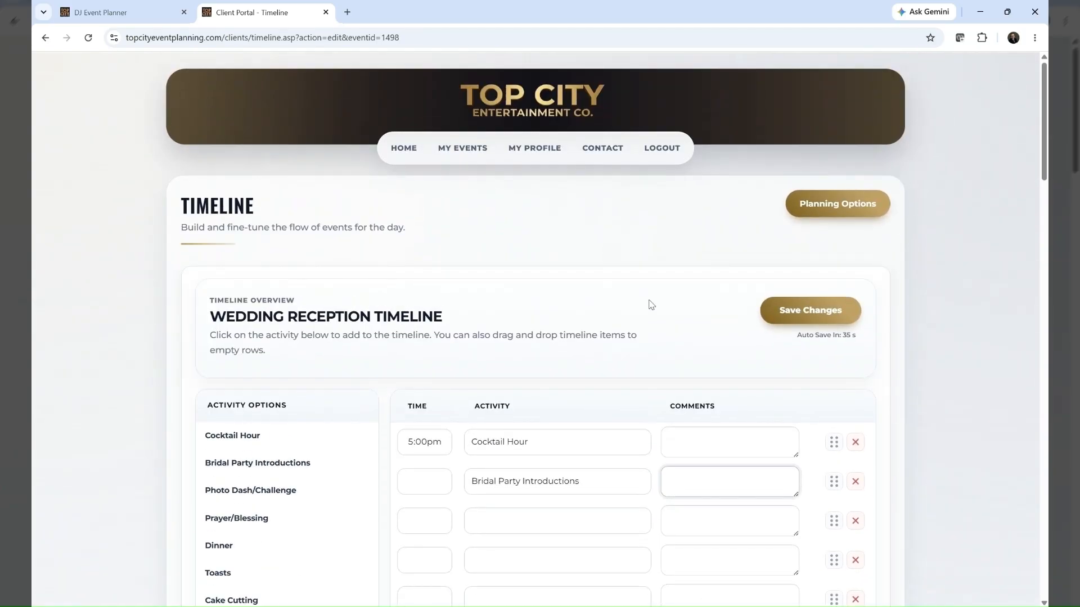
key("alt+Left")
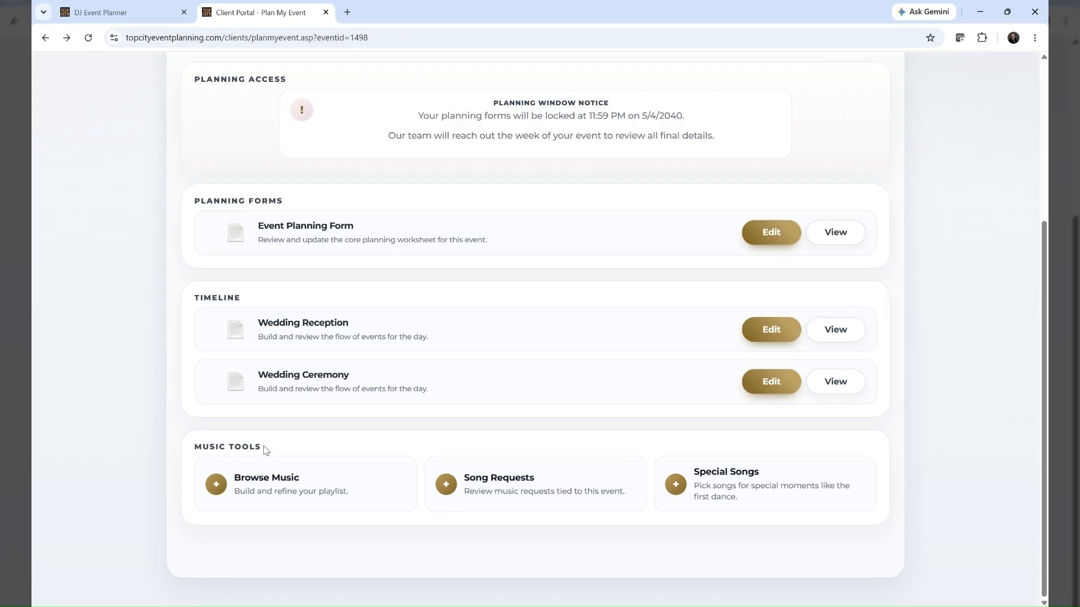
left_click(267, 484)
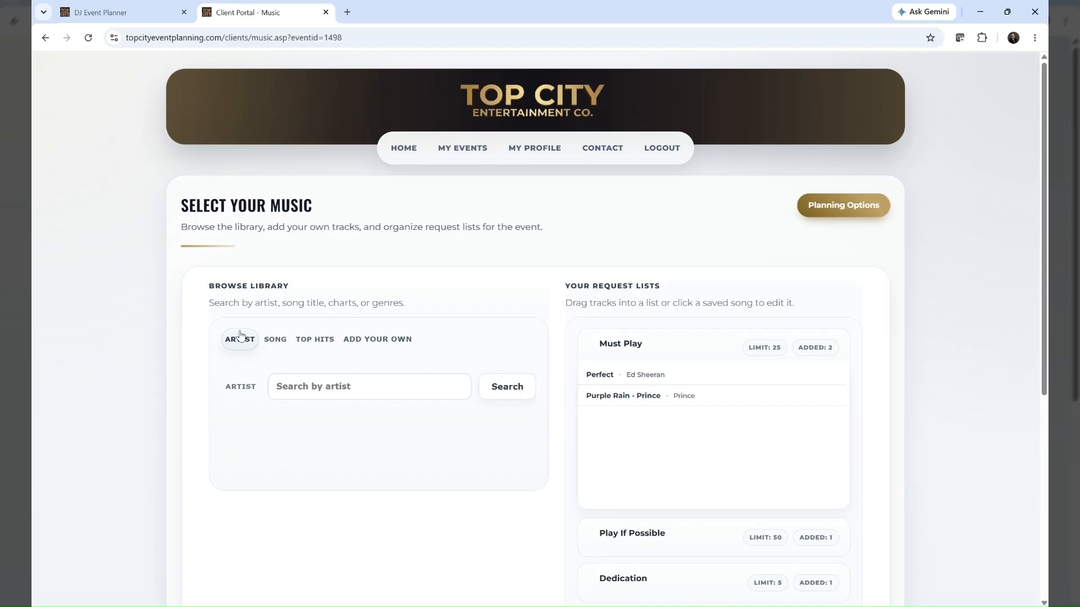
Look through the music library's song search, top hits and add-your-own options
left_click(274, 340)
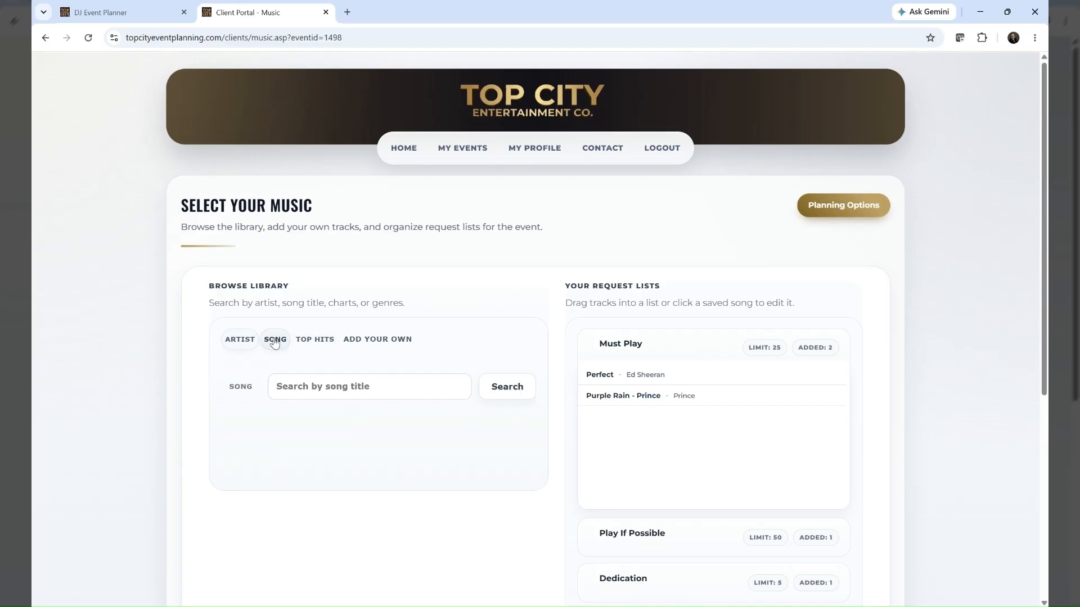
left_click(318, 343)
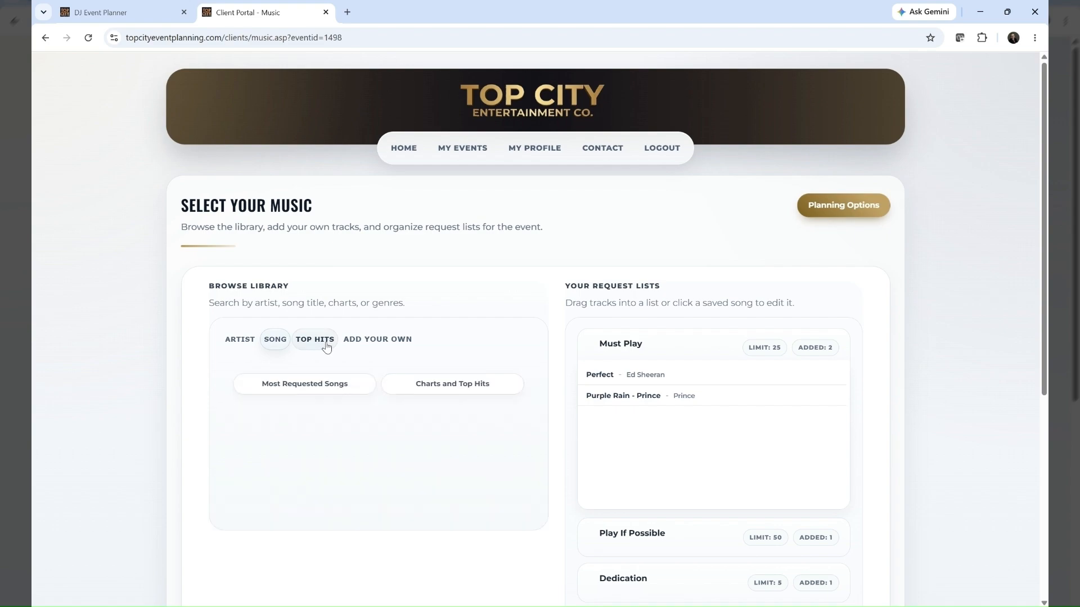
left_click(377, 340)
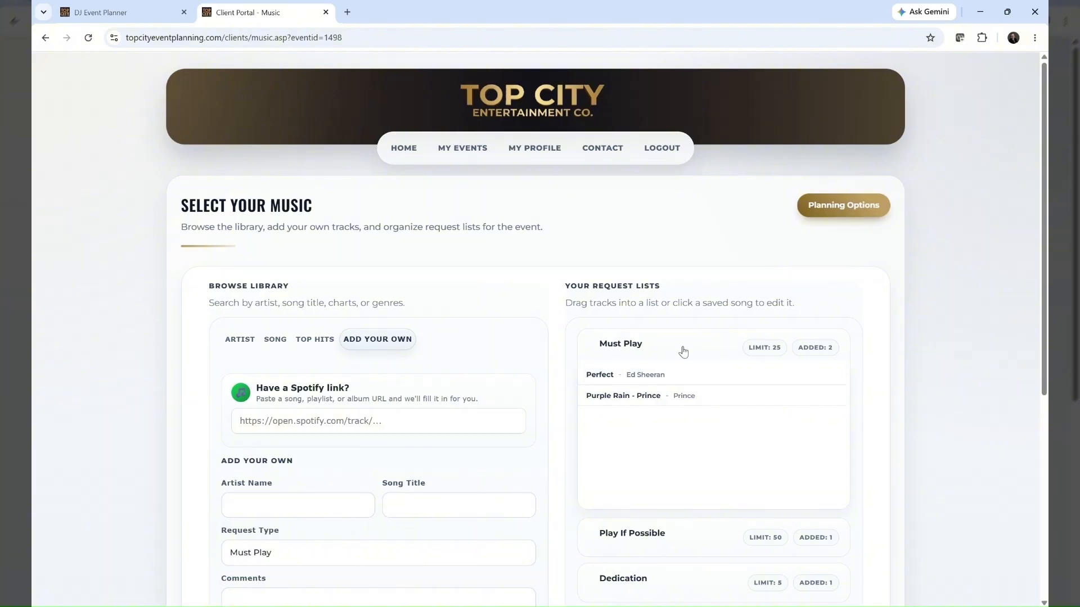
Expand the Play If Possible and Dedication request lists to view their songs
scroll(680, 349, "down", 2)
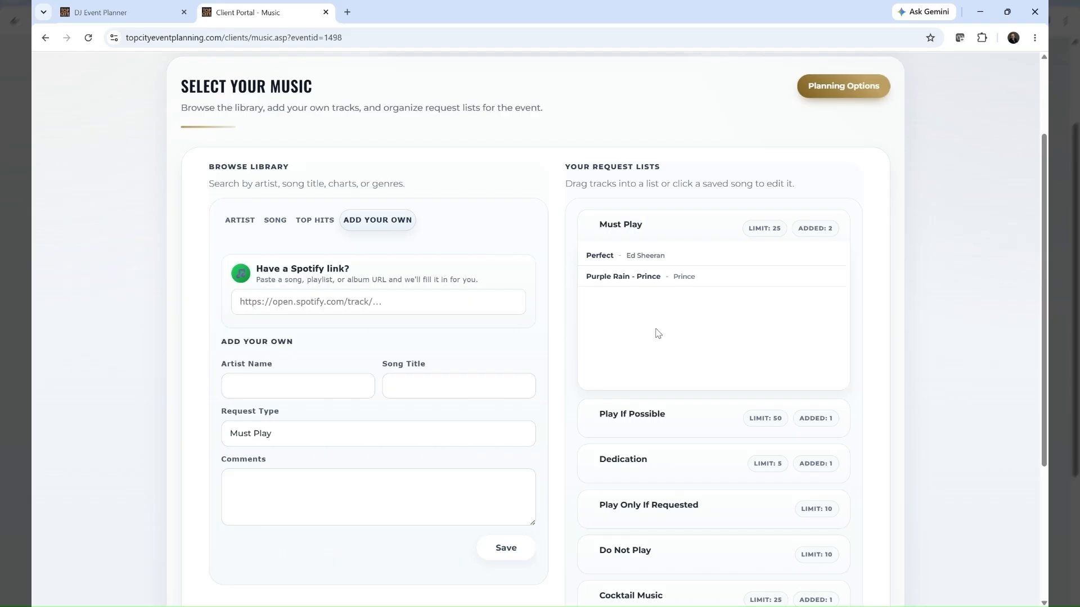
left_click(655, 416)
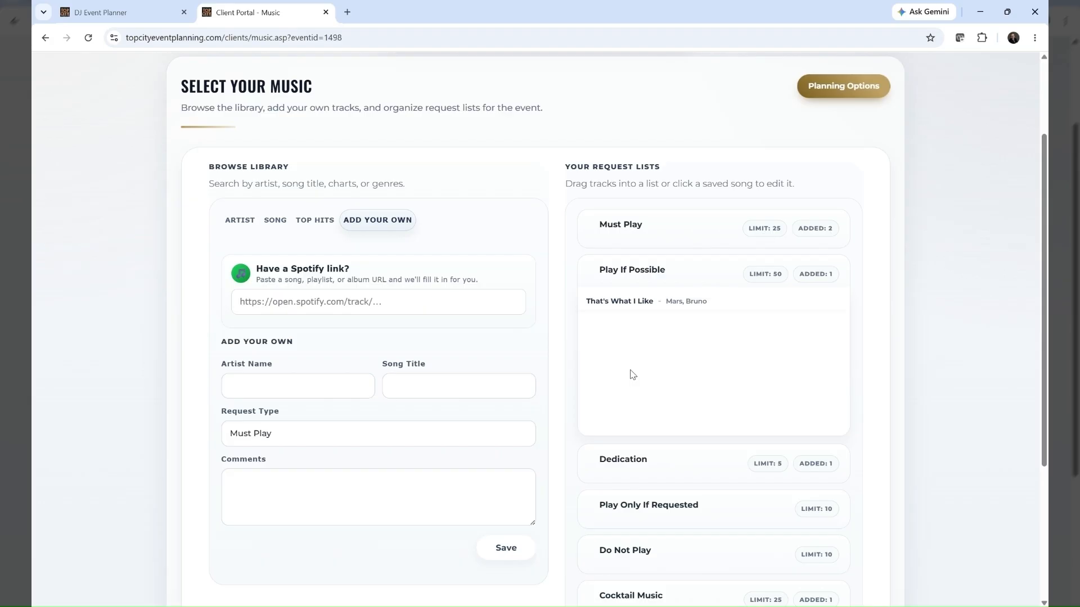
left_click(660, 460)
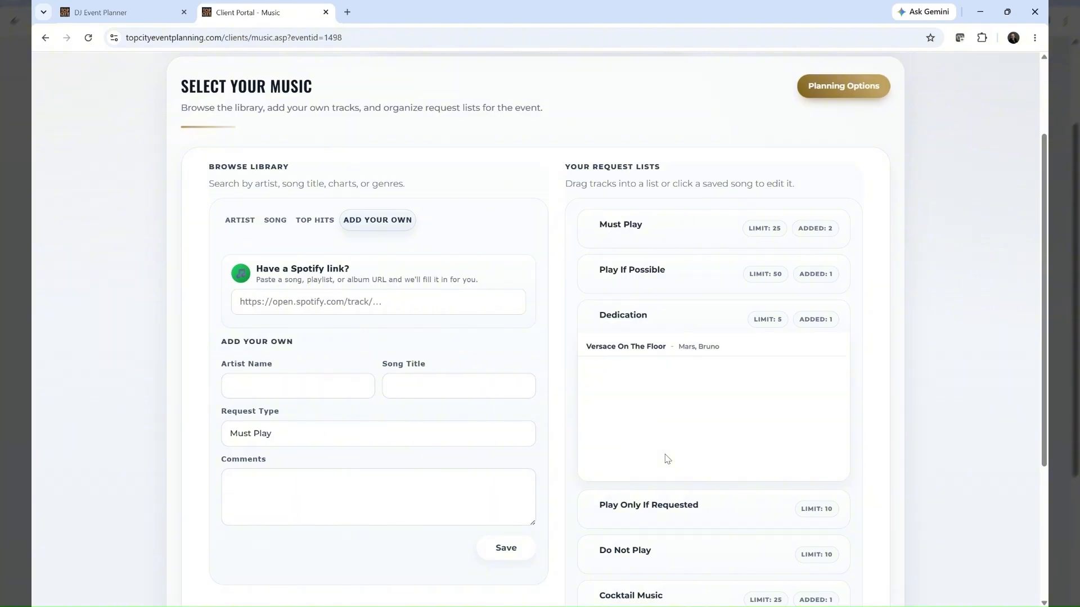
Expand the Play Only If Requested list and look over the remaining request lists, their limits and the overall limit
left_click(632, 508)
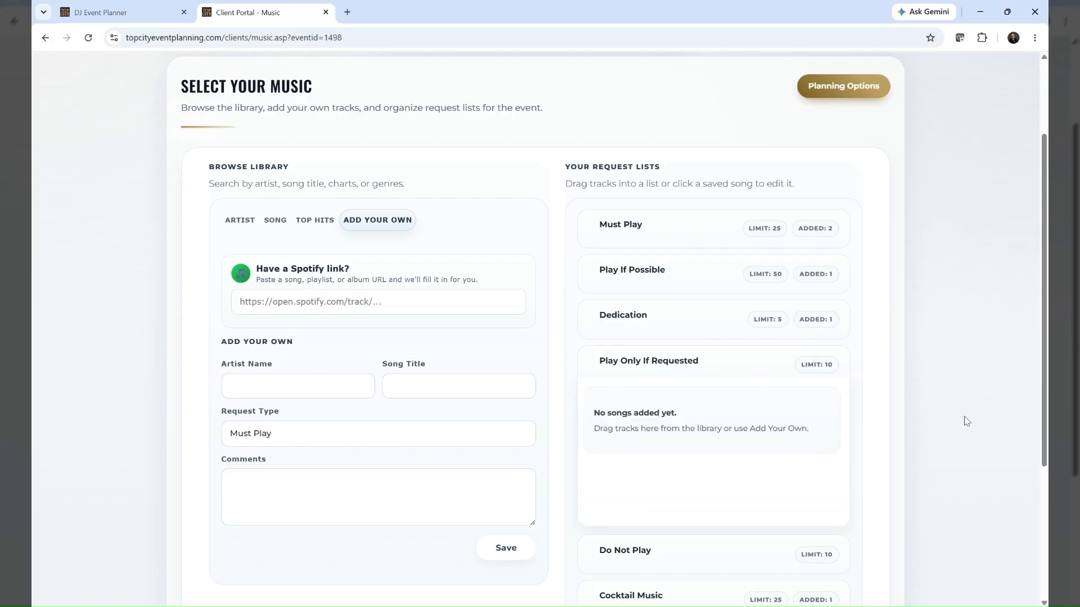
scroll(966, 421, "down", 3)
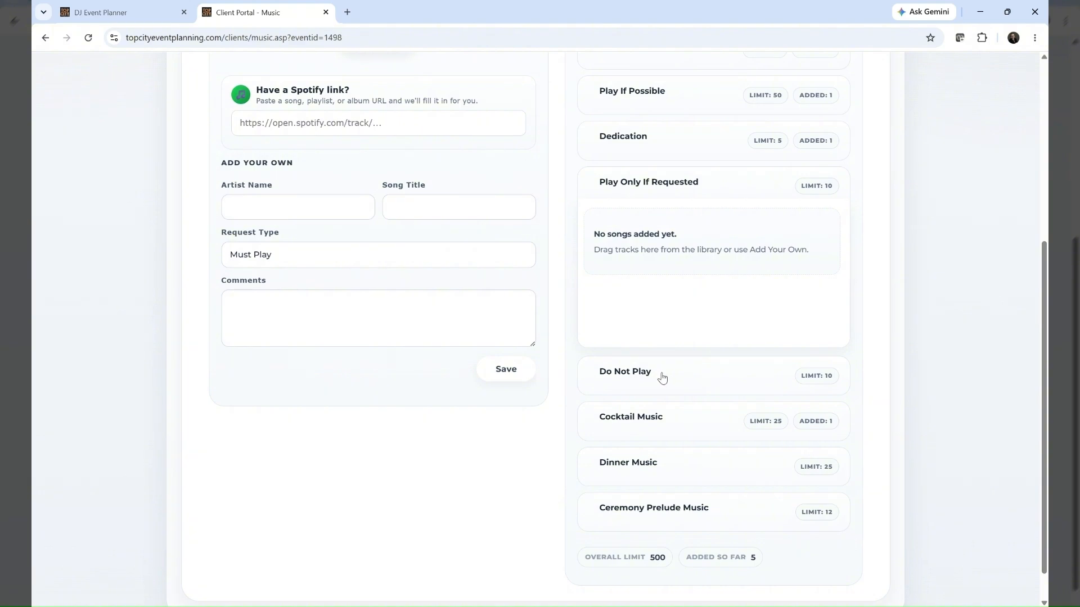
scroll(659, 376, "up", 2)
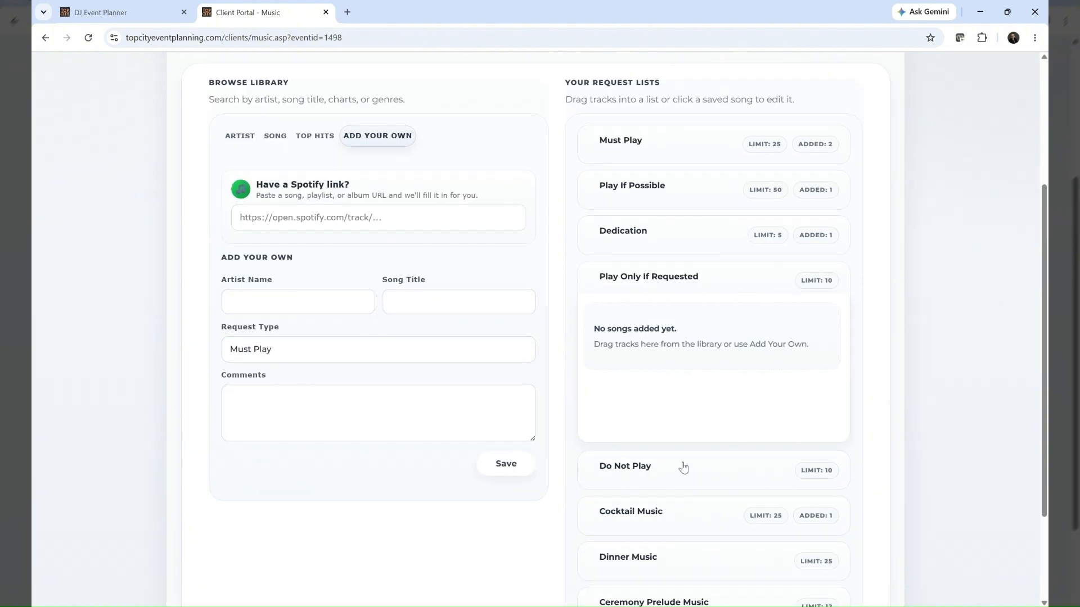
scroll(682, 470, "down", 3)
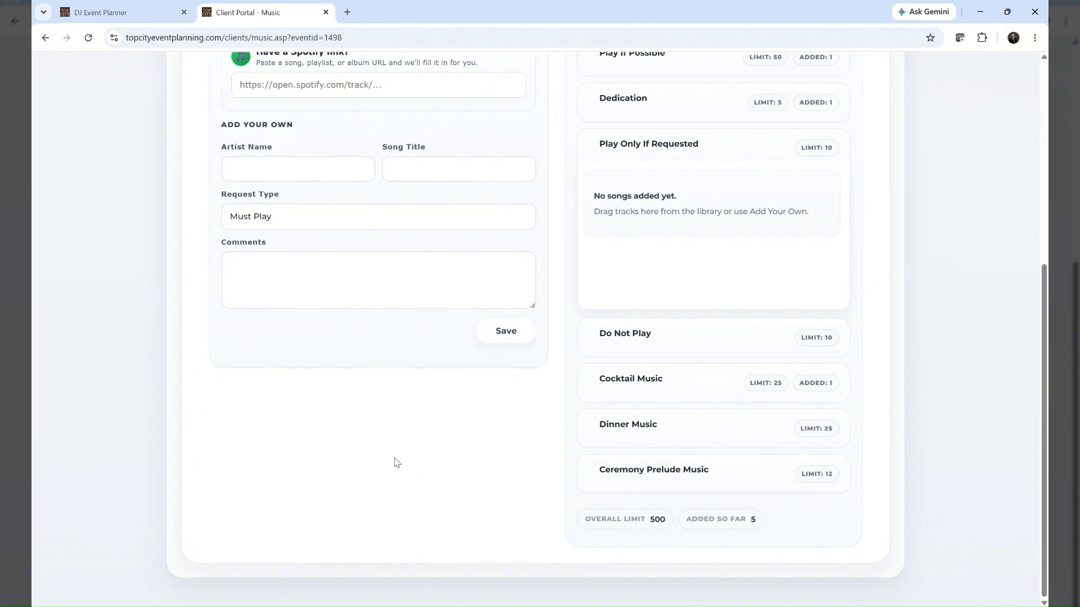
scroll(395, 462, "up", 3)
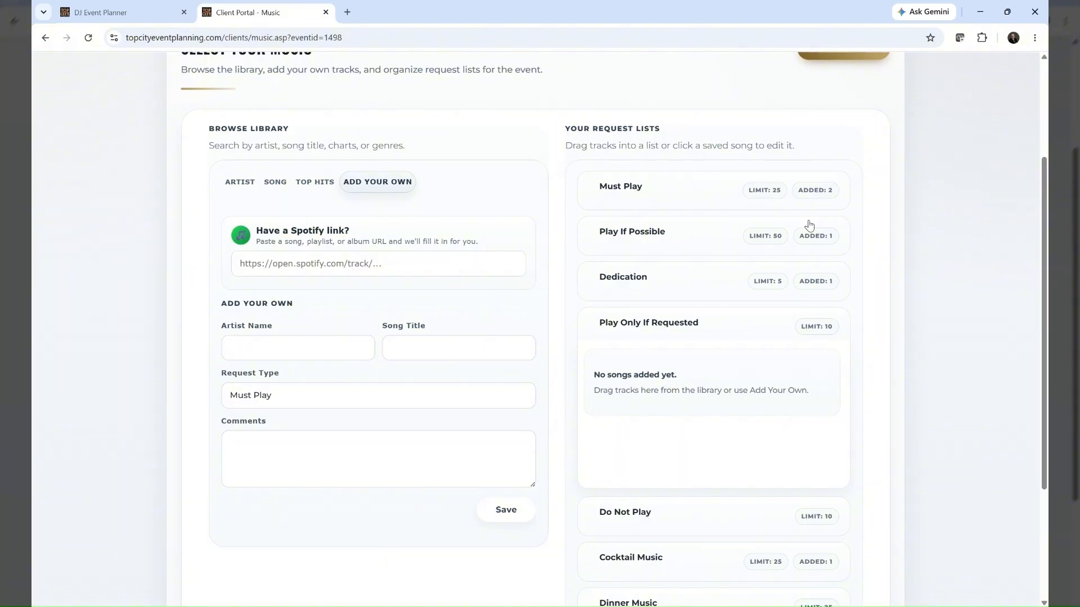
scroll(334, 388, "up", 2)
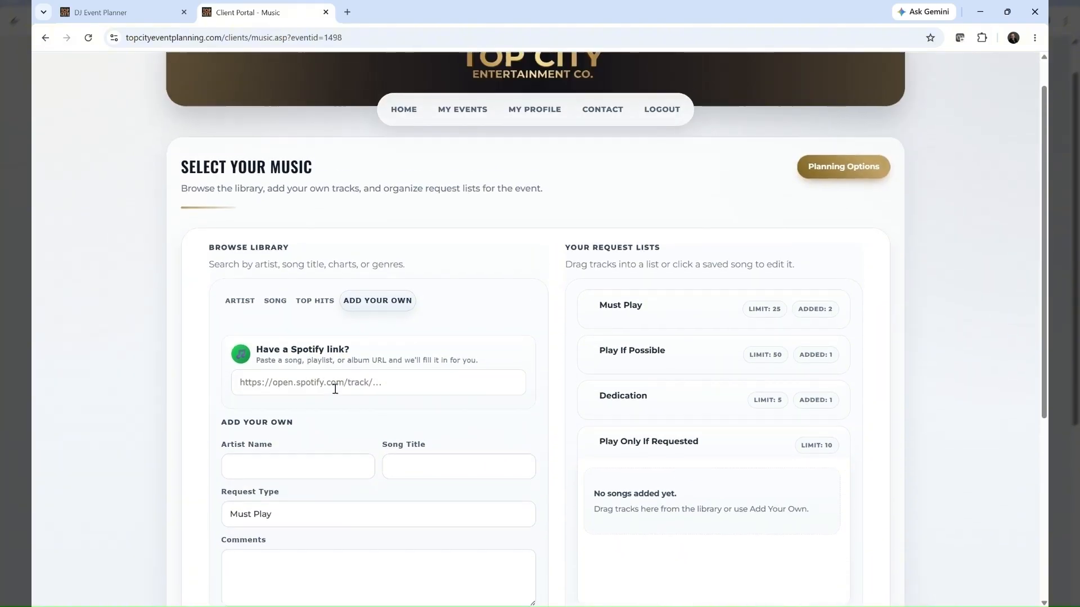
Search the music library by artist for "beyonce", add Countdown to the Must Play list and expand that list
left_click(237, 306)
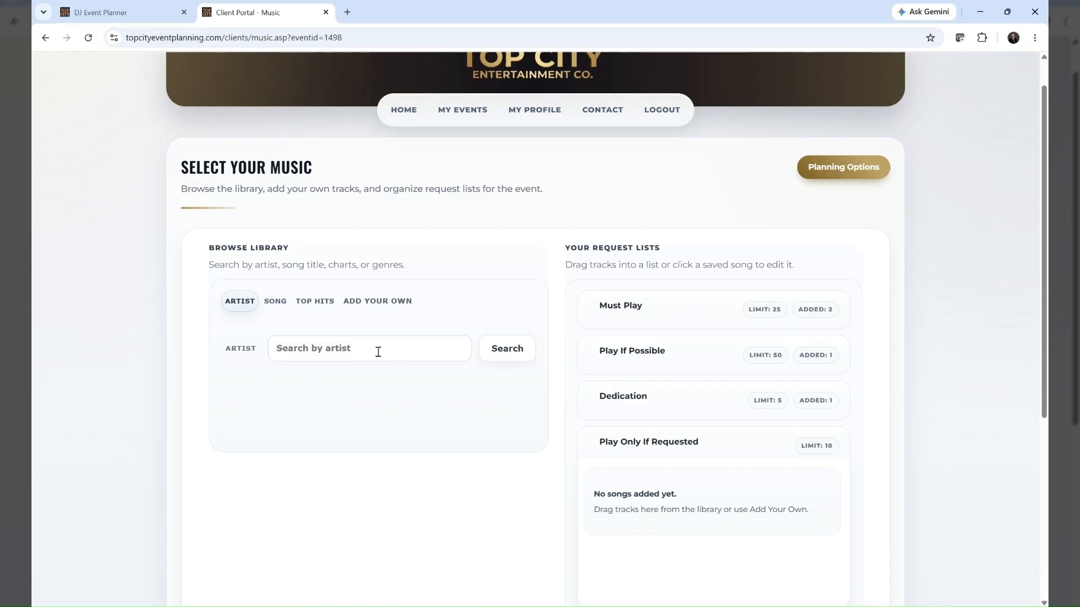
type("beyonce")
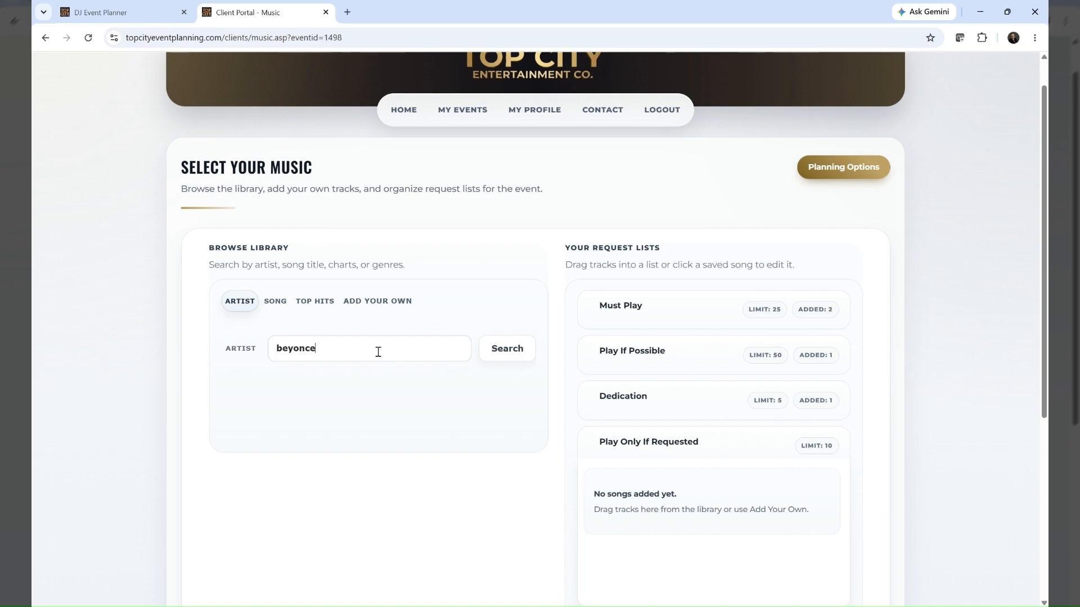
key("Return")
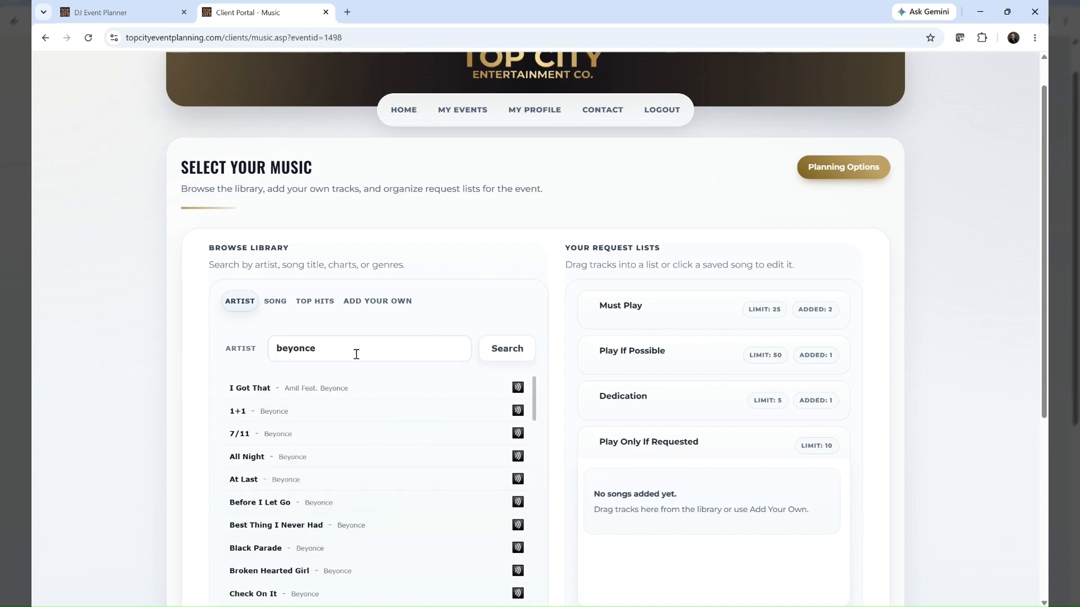
scroll(354, 403, "down", 5)
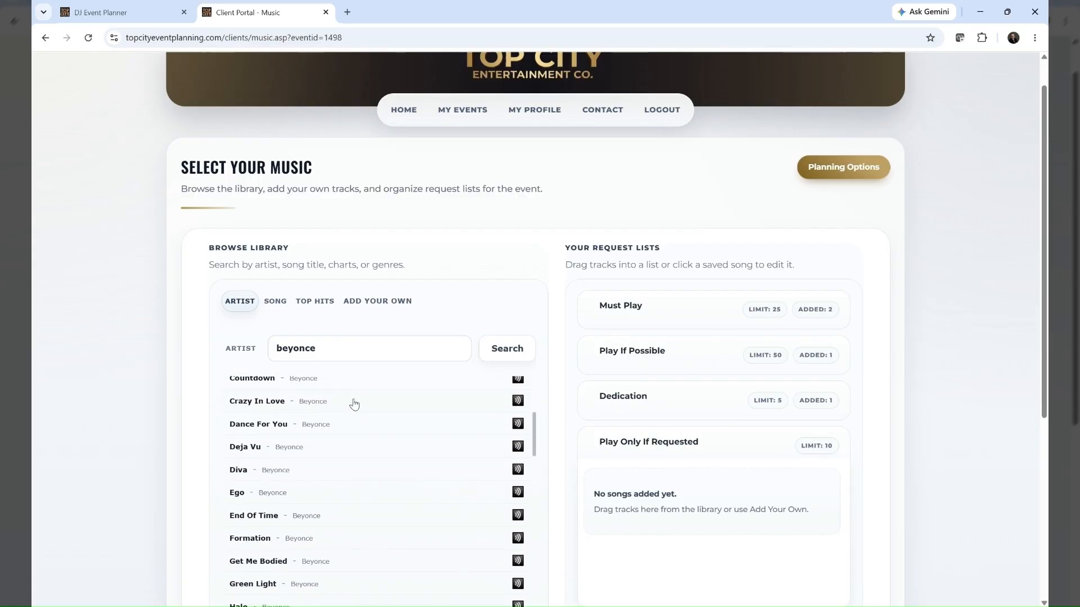
scroll(354, 404, "up", 1)
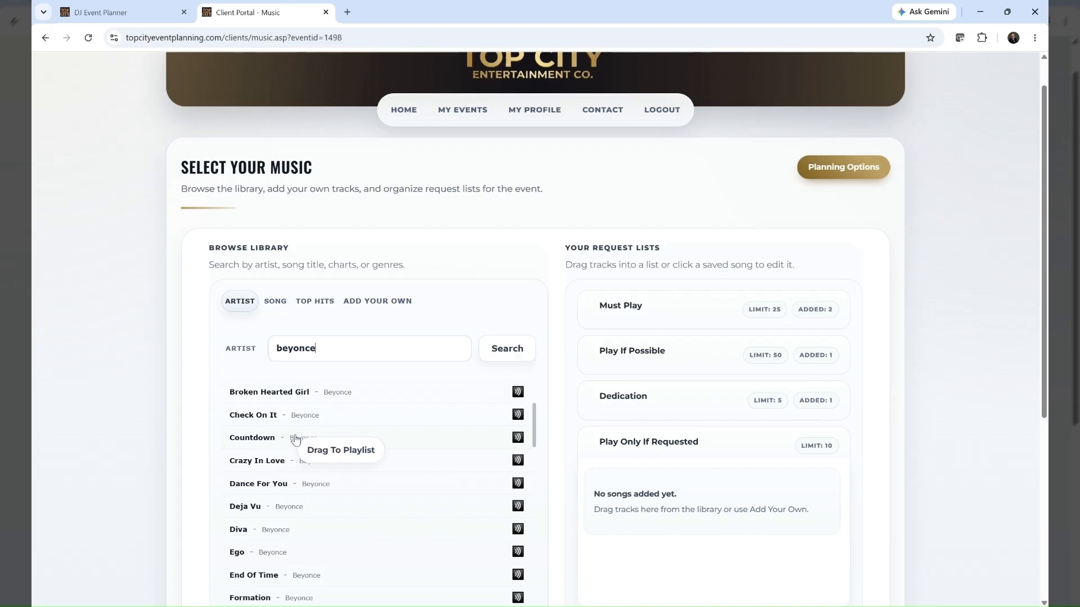
left_click_drag(313, 438, 631, 307)
left_click(665, 309)
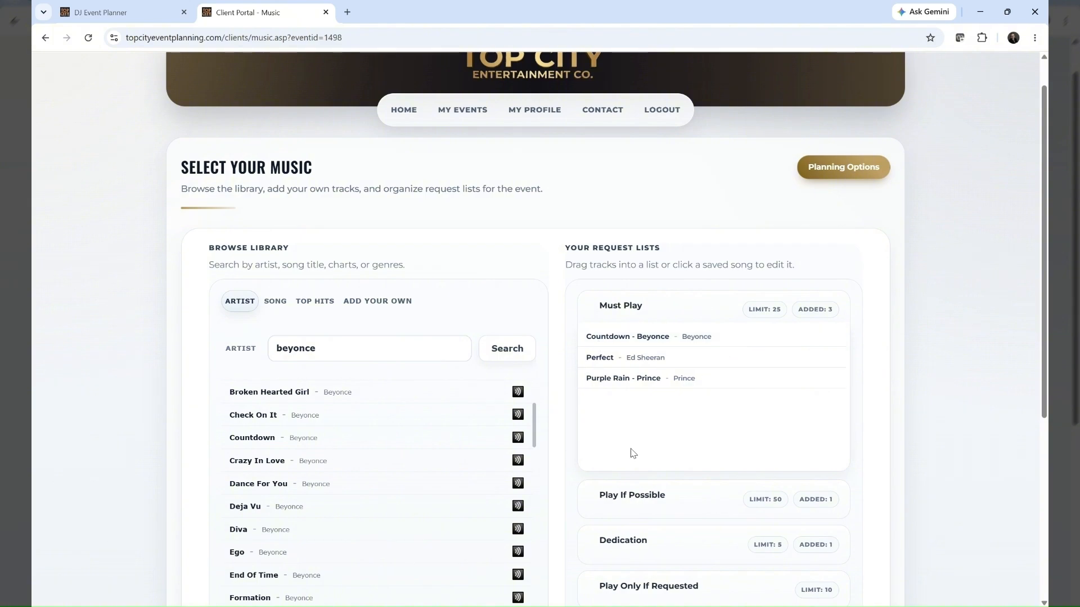
Add Crazy In Love from the Beyonce results as a Play If Possible request and save it
left_click(258, 463)
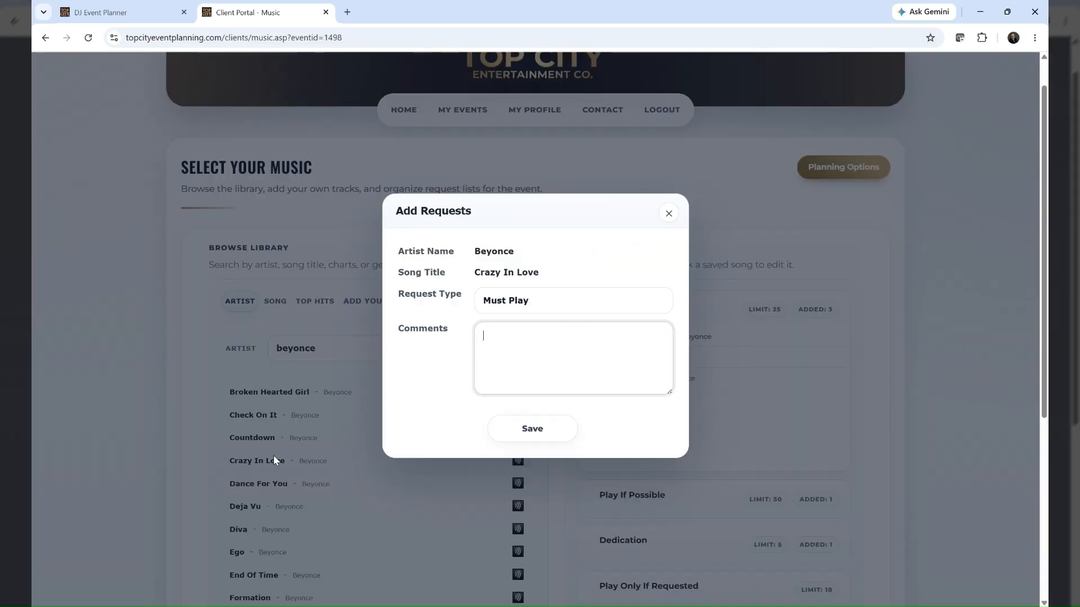
left_click(547, 303)
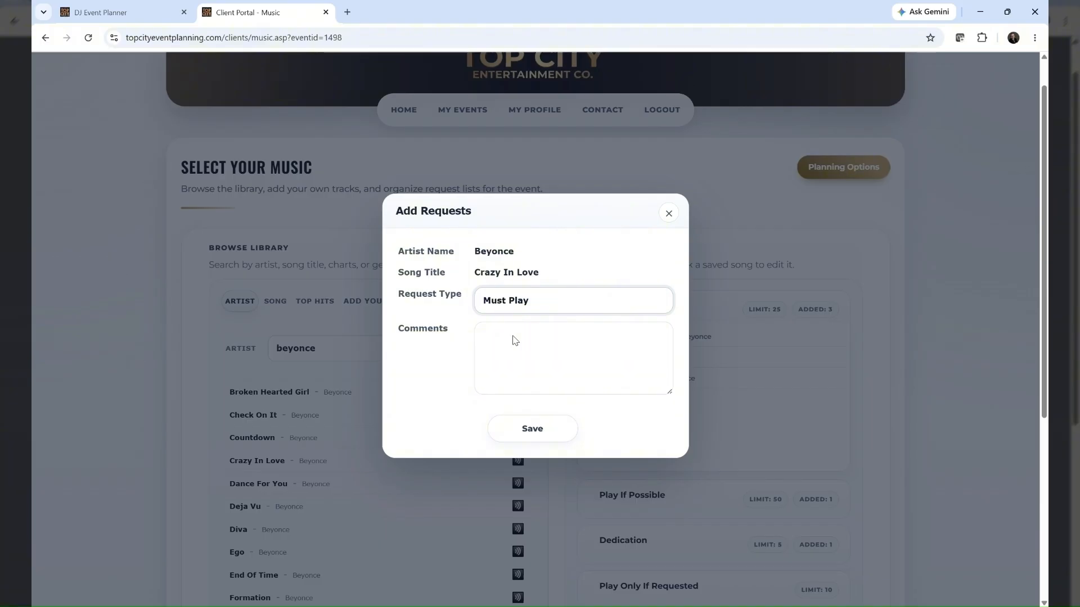
key("Down")
left_click(535, 431)
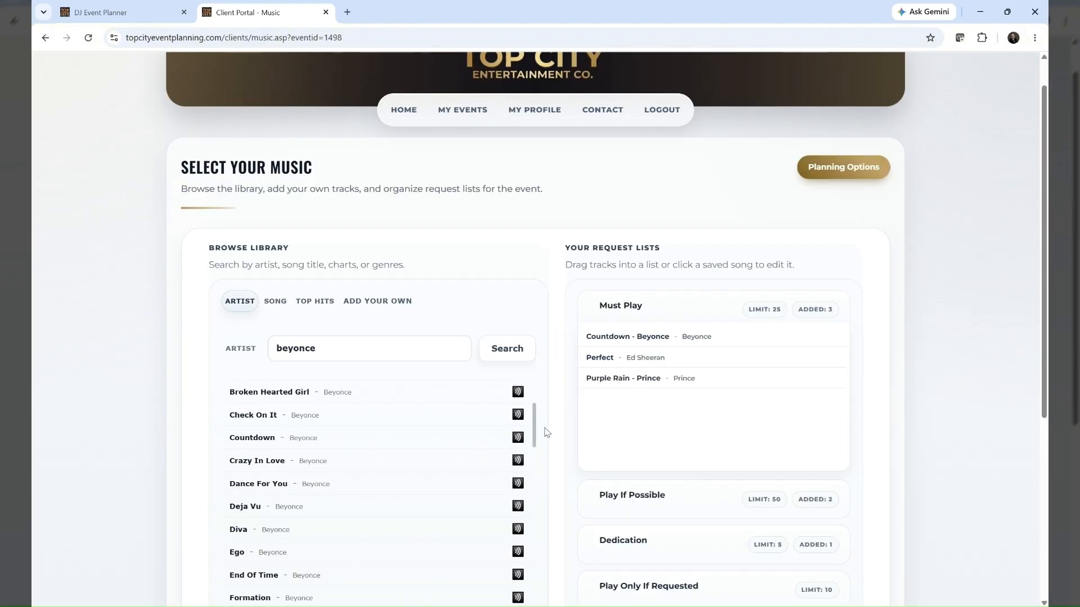
Start a request for Formation from the Beyonce results and set its request type to Dedication
scroll(343, 453, "down", 3)
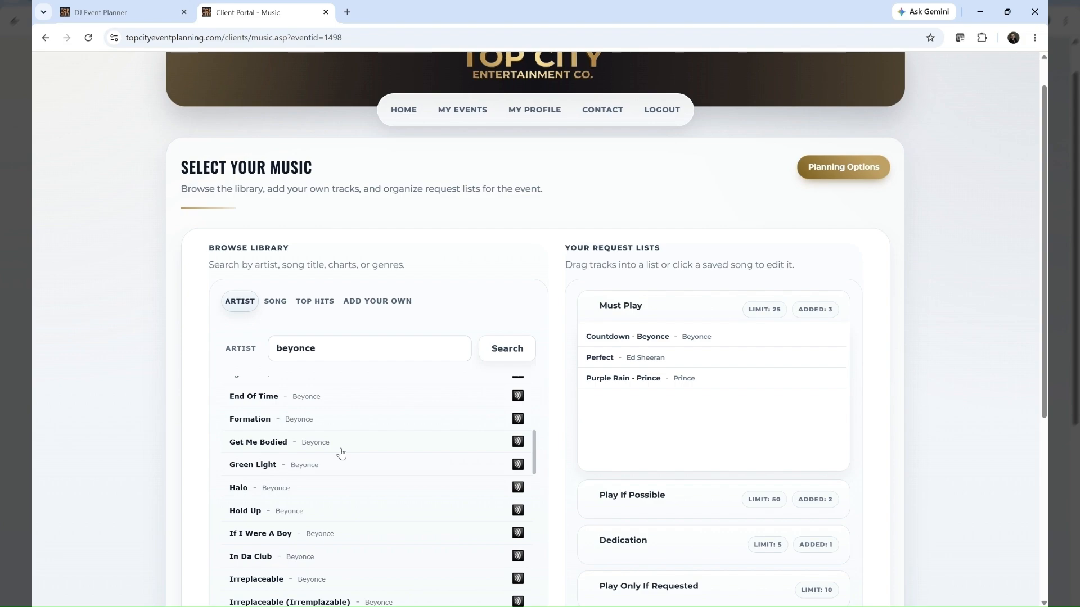
scroll(340, 453, "up", 1)
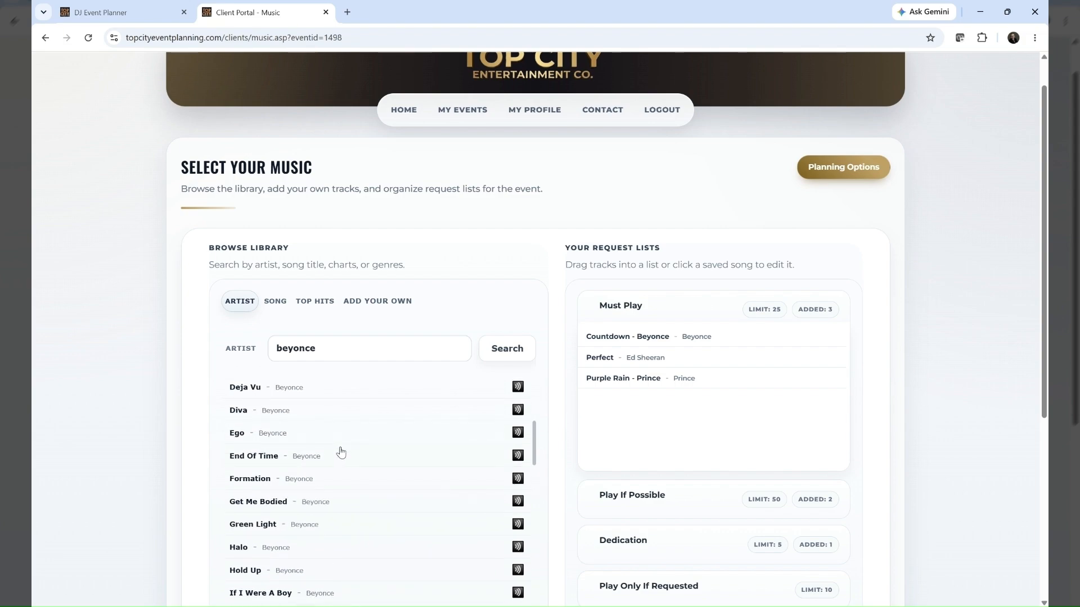
left_click(253, 483)
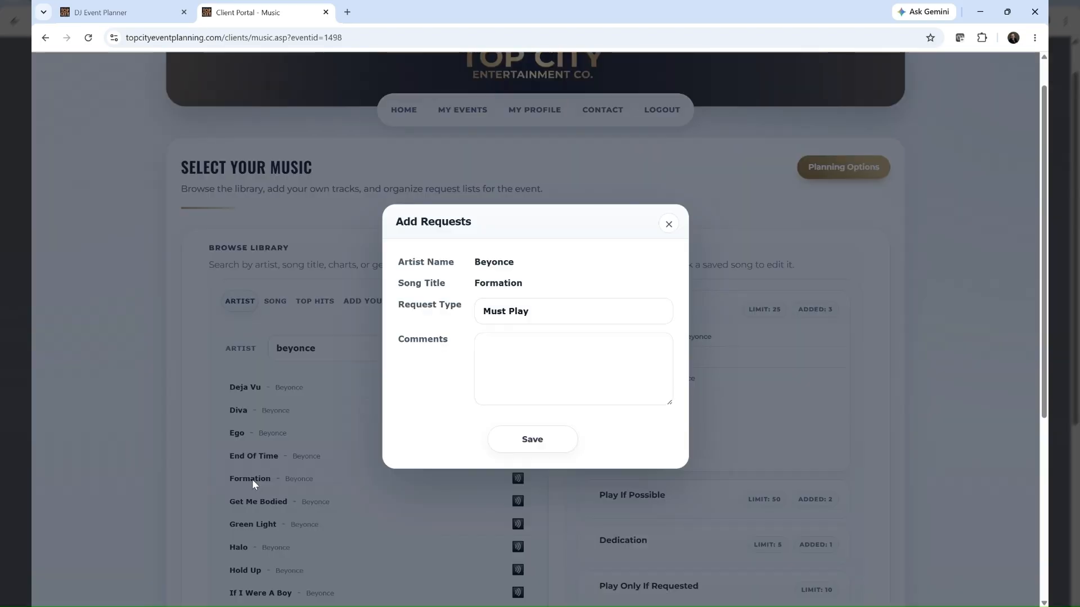
left_click(540, 314)
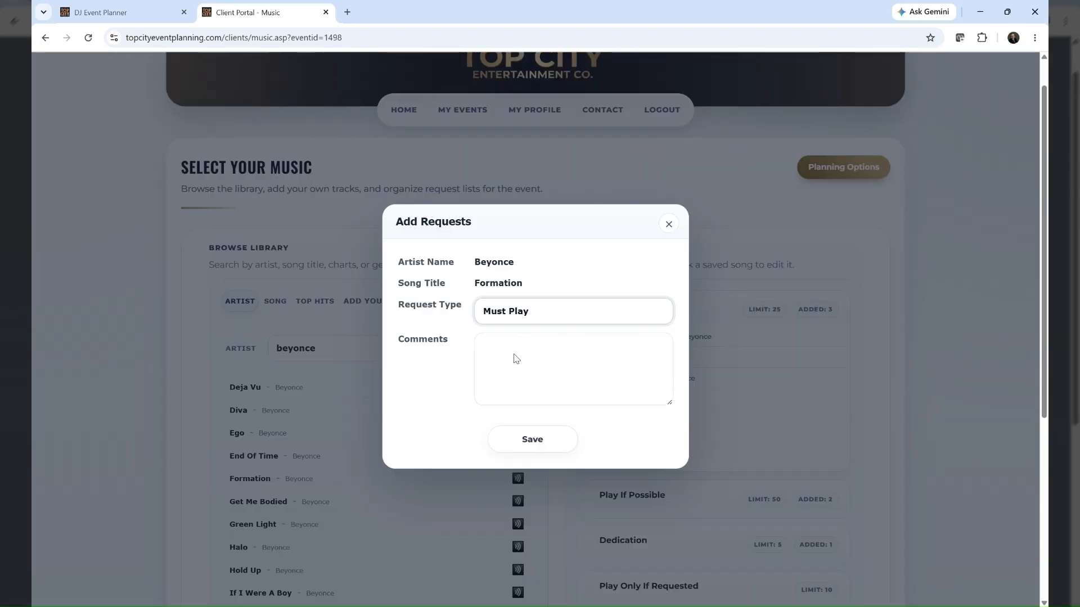
left_click(511, 361)
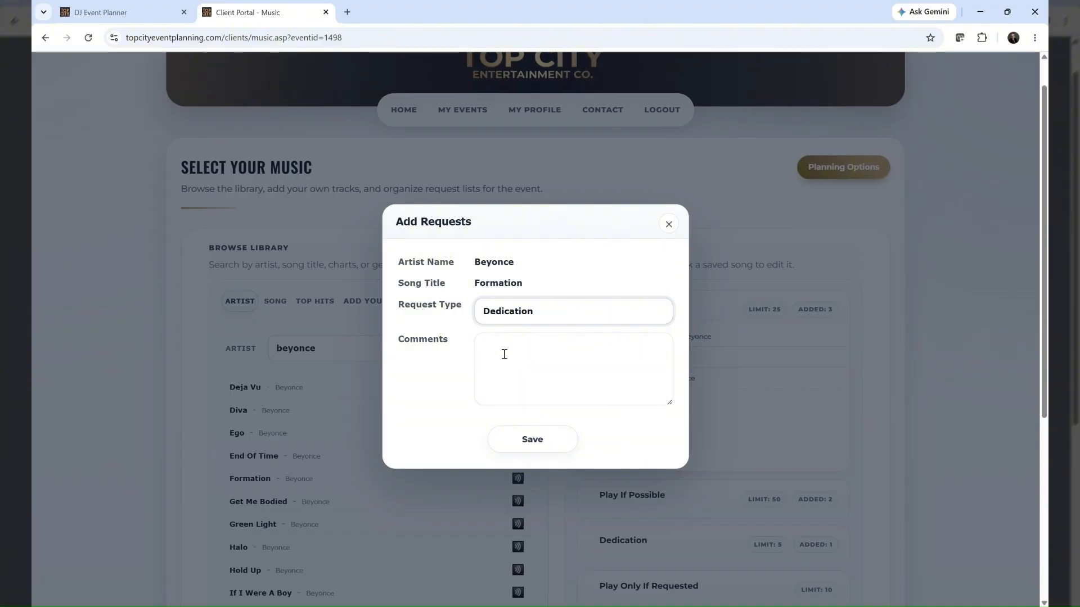
Enter a comment on the Formation request asking to dedicate it to the named aunt, "it's her favorite song."
left_click(504, 354)
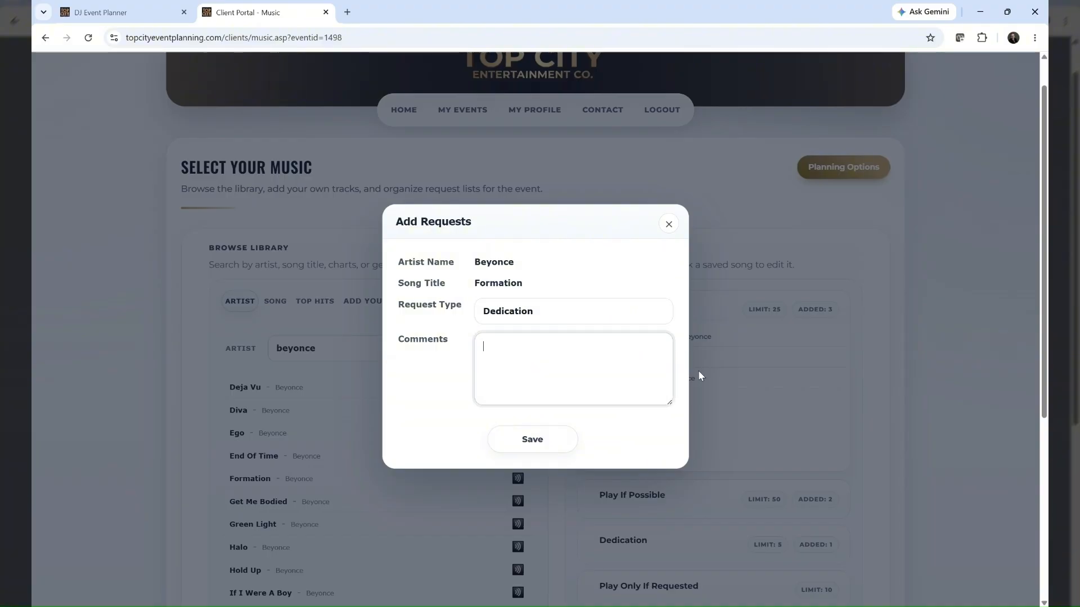
type("Pea")
type("ease dedic")
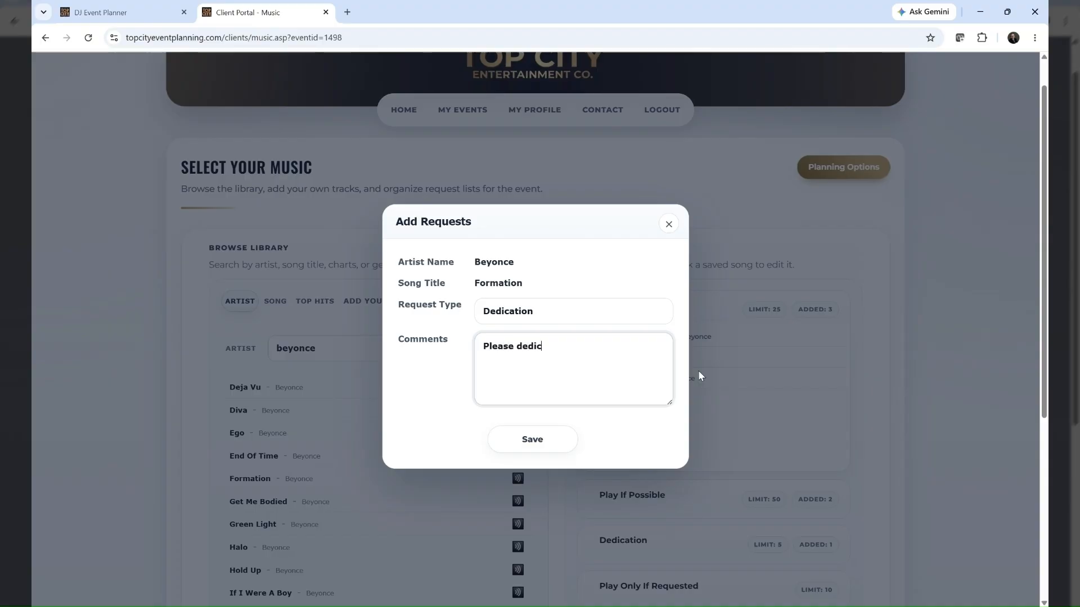
type("ate to Aunt Sally,")
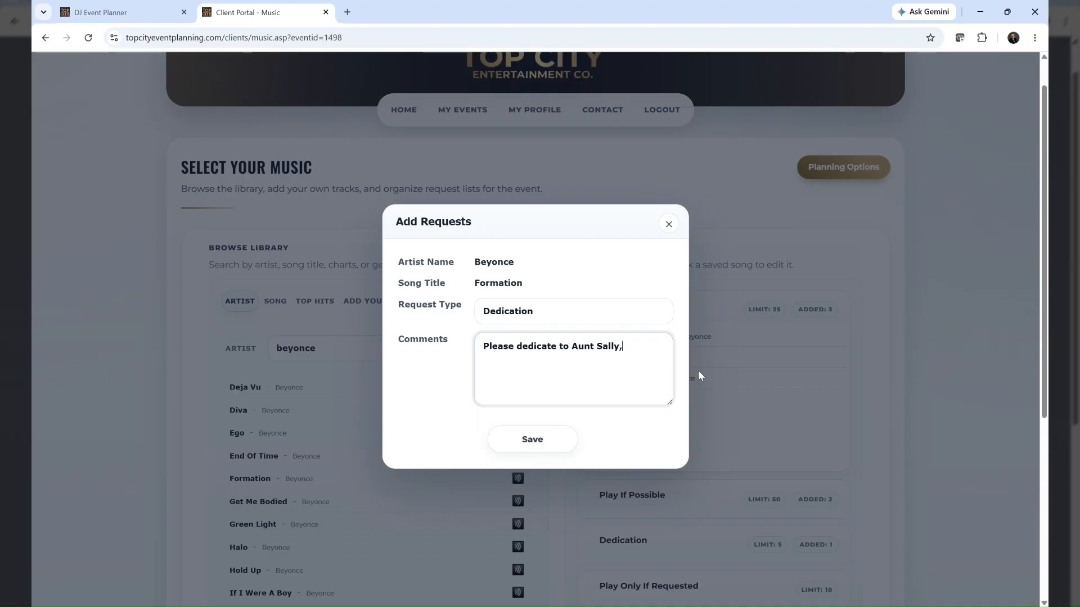
type(" it's her favorite song.")
Insert "from" and the couple's first names after the aunt's name in the dedication comment, and save the request
left_click(618, 348)
type("fromn")
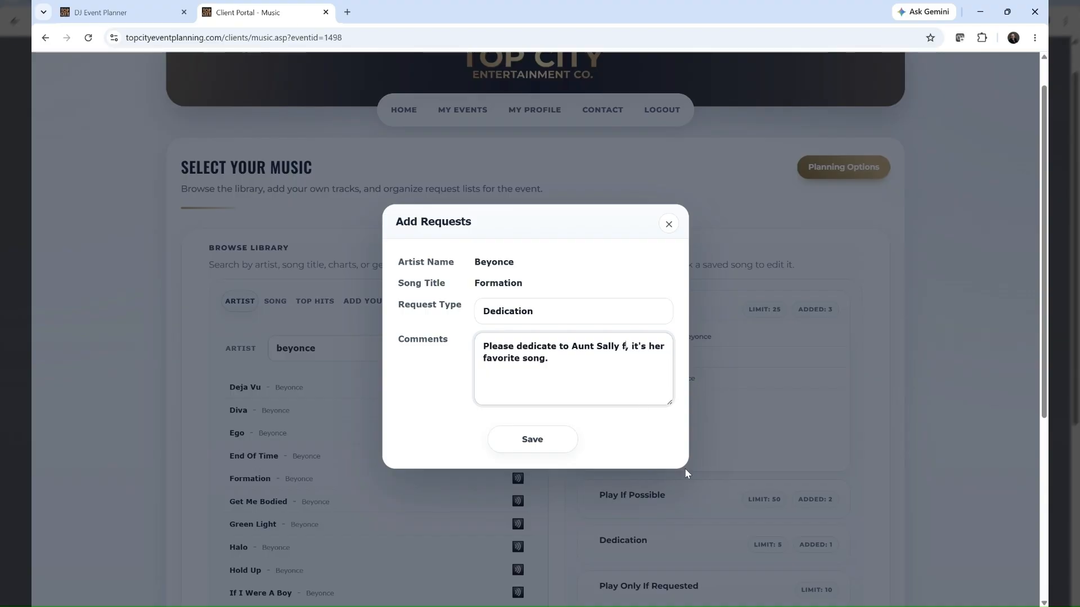
key("BackSpace")
key("BackSpace")
type("Sam")
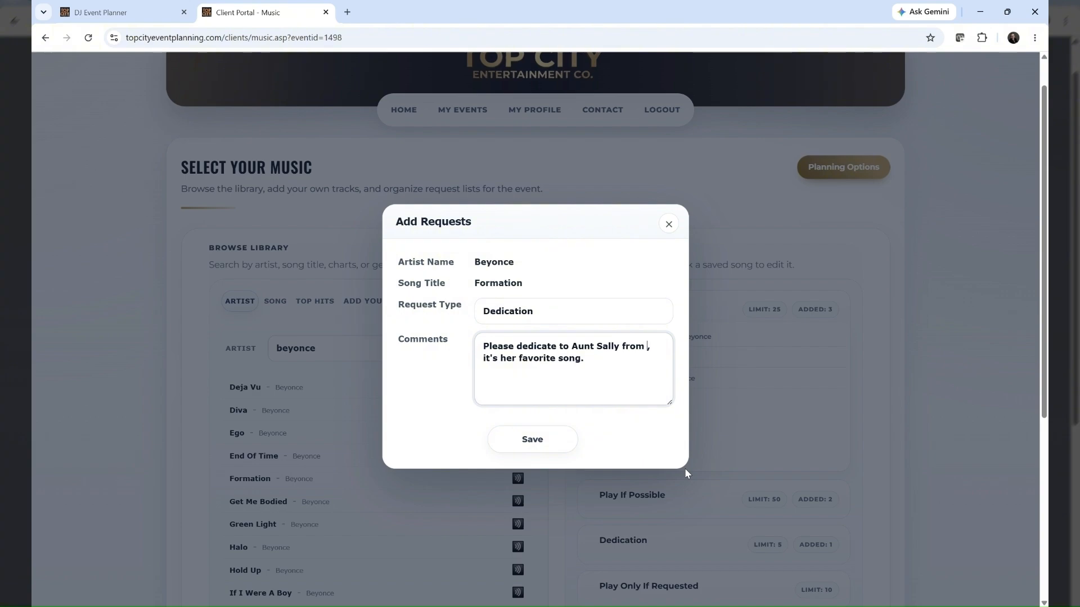
type("antha and Stev")
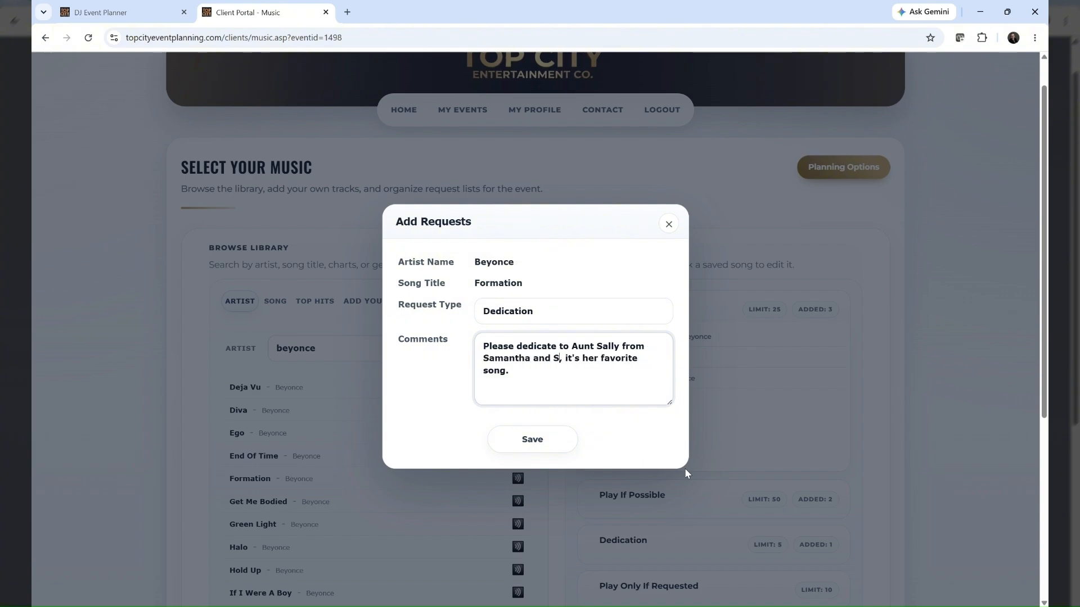
type("en")
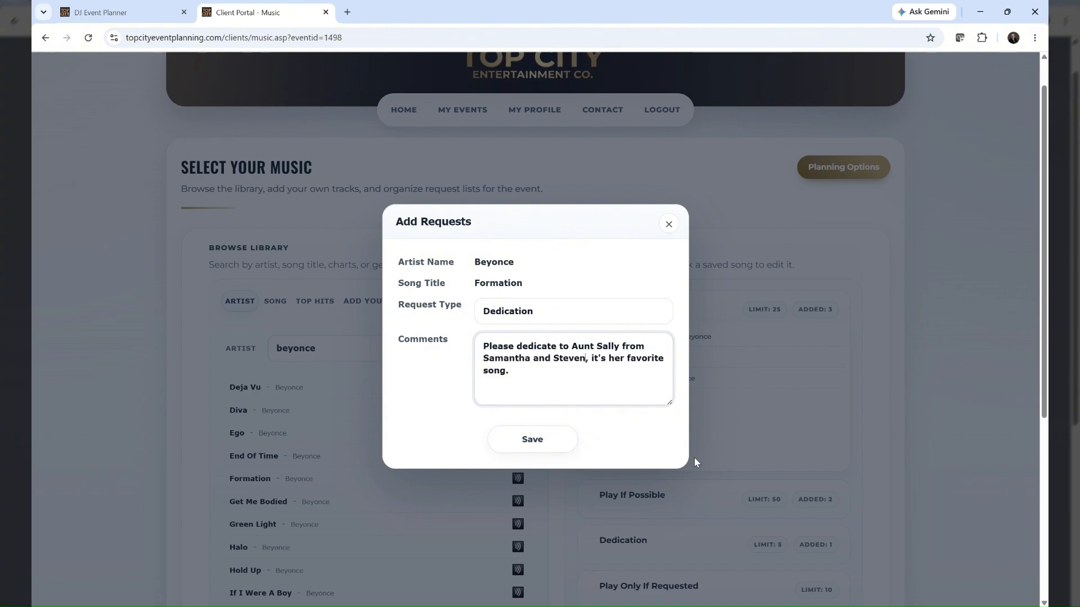
left_click(527, 440)
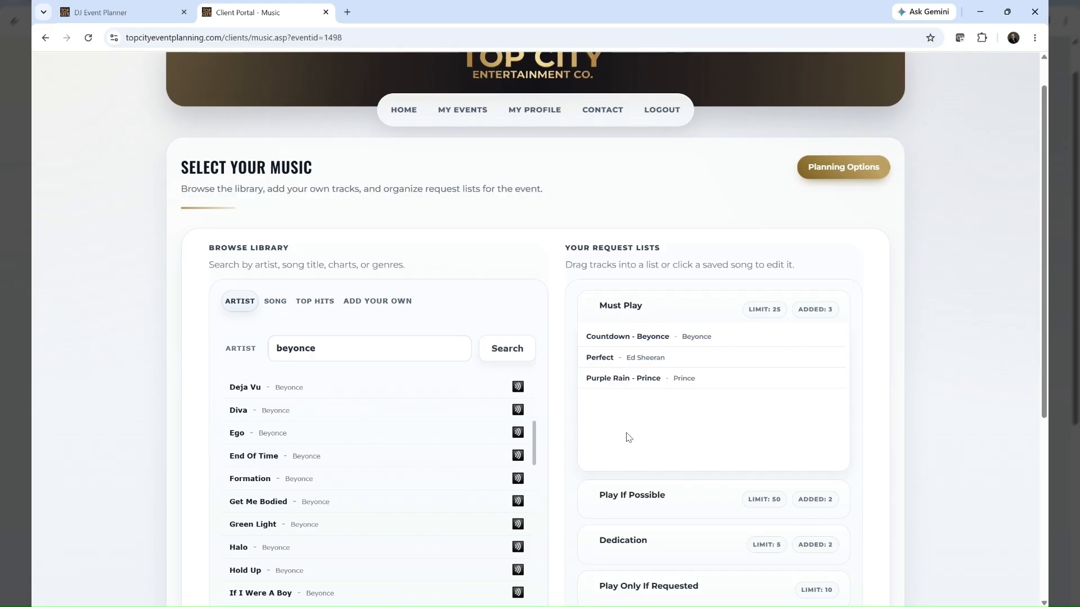
Open the Formation entry in the Dedication list to review its request type and comments, and close it by saving
left_click(664, 542)
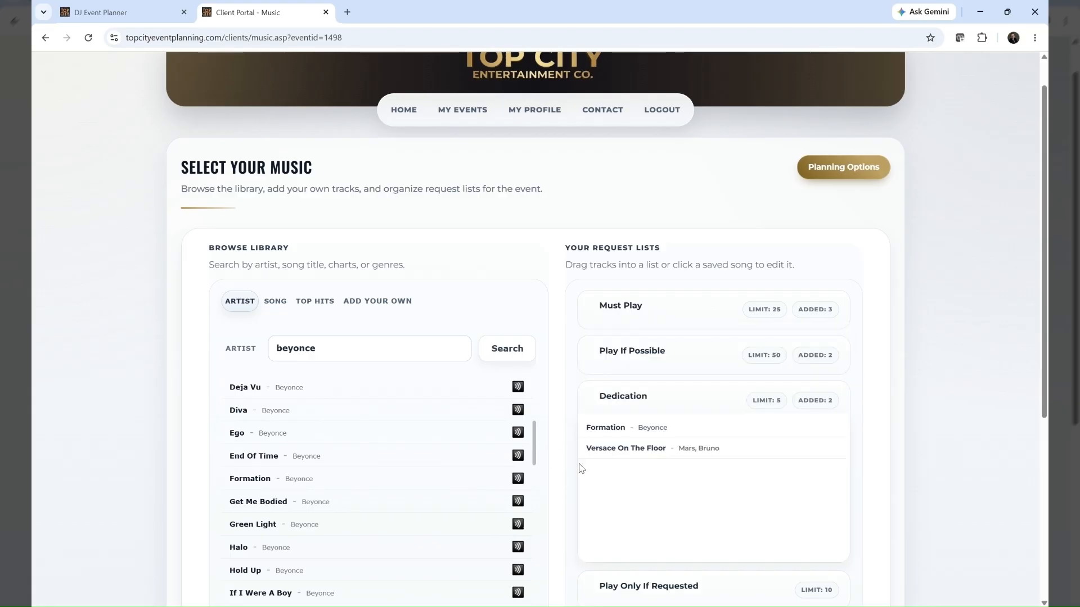
left_click(613, 430)
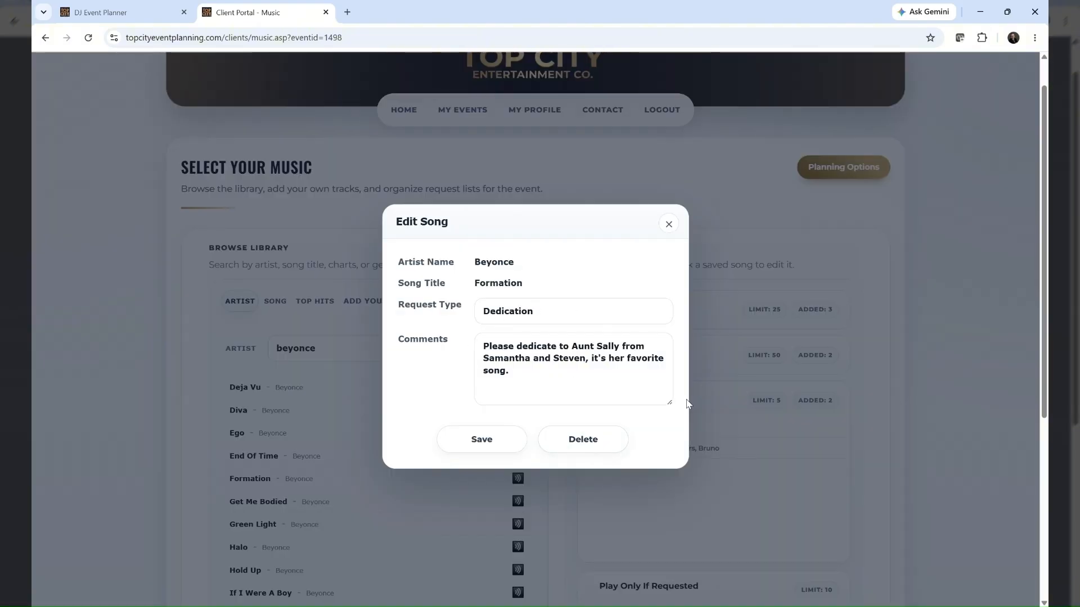
left_click(480, 447)
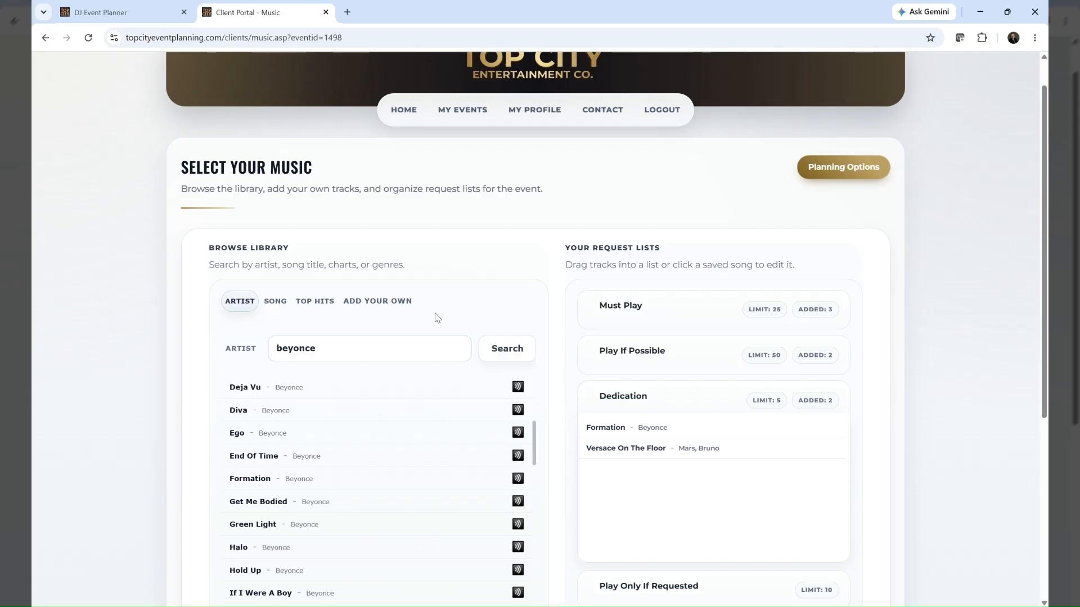
Add Mr. Brightside and Yeah! from the Top 200 most requested songs to the Must Play list and expand that list
left_click(316, 304)
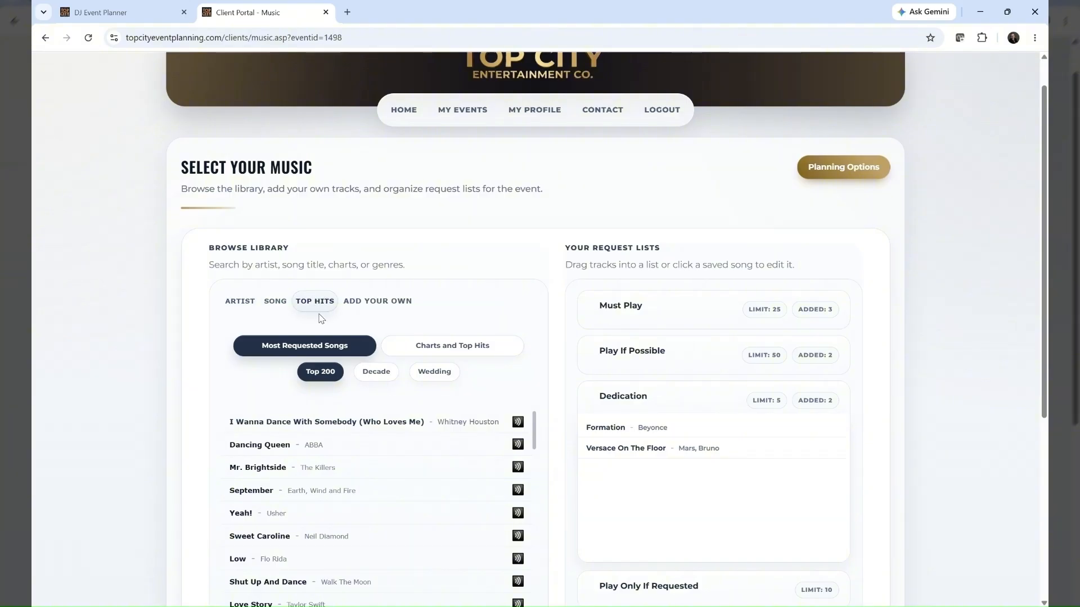
left_click(302, 345)
left_click_drag(251, 472, 631, 313)
left_click_drag(241, 516, 641, 310)
left_click(659, 308)
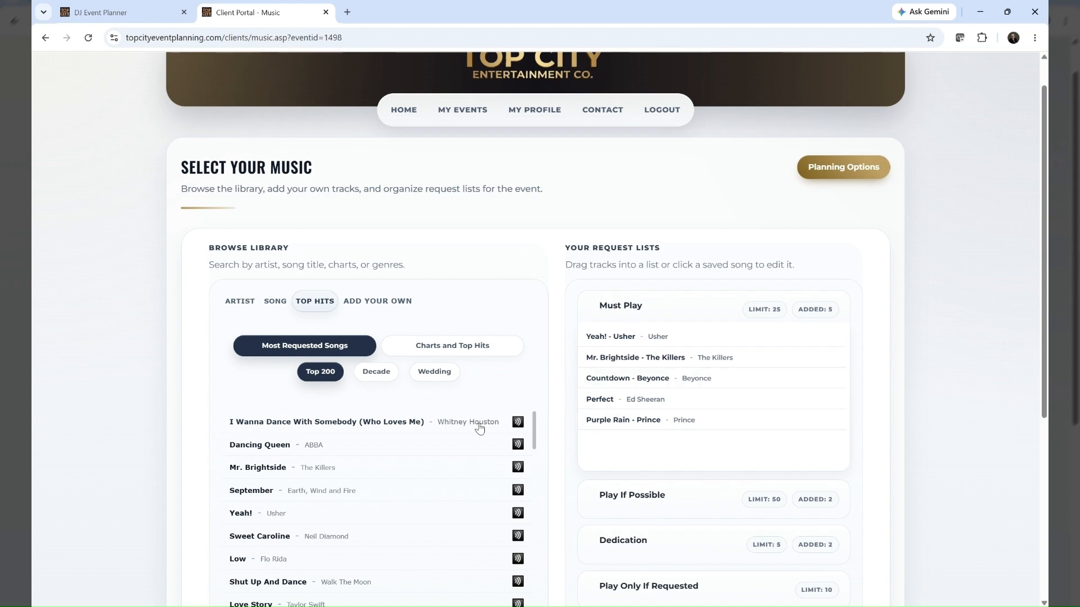
Show the most requested songs by decade for the 90s
left_click(374, 373)
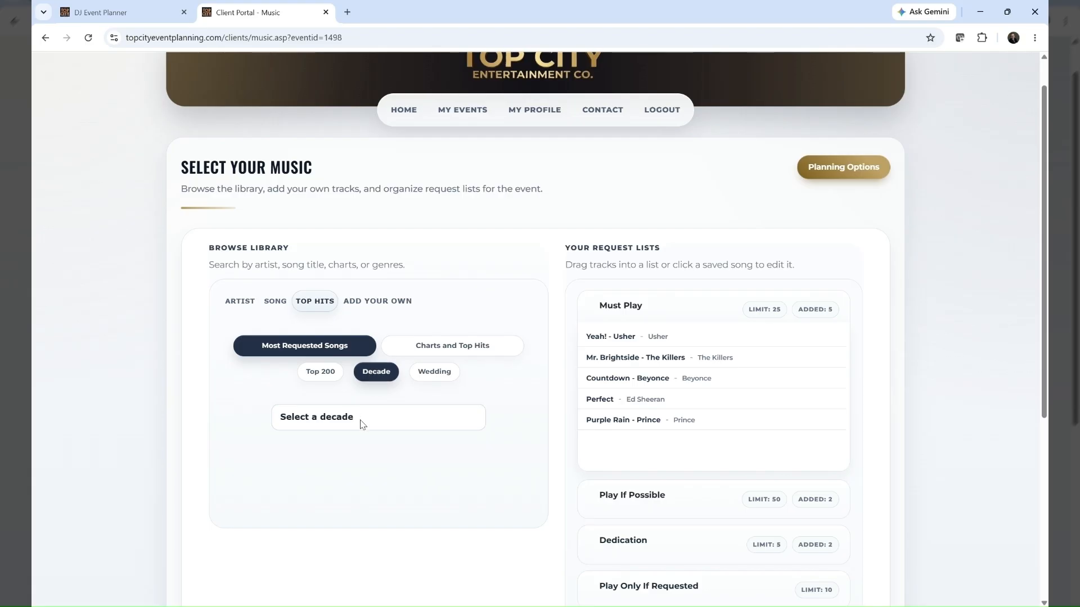
left_click(298, 518)
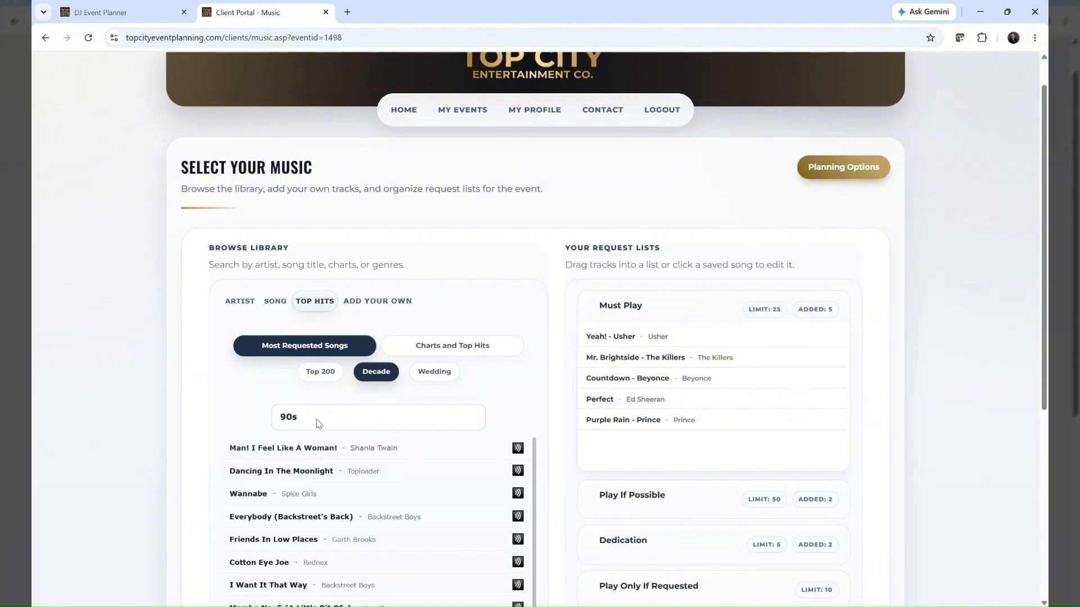
Show the most requested songs of the 60s and add L-O-V-E by Nat King Cole to the Dinner Music list
left_click(293, 468)
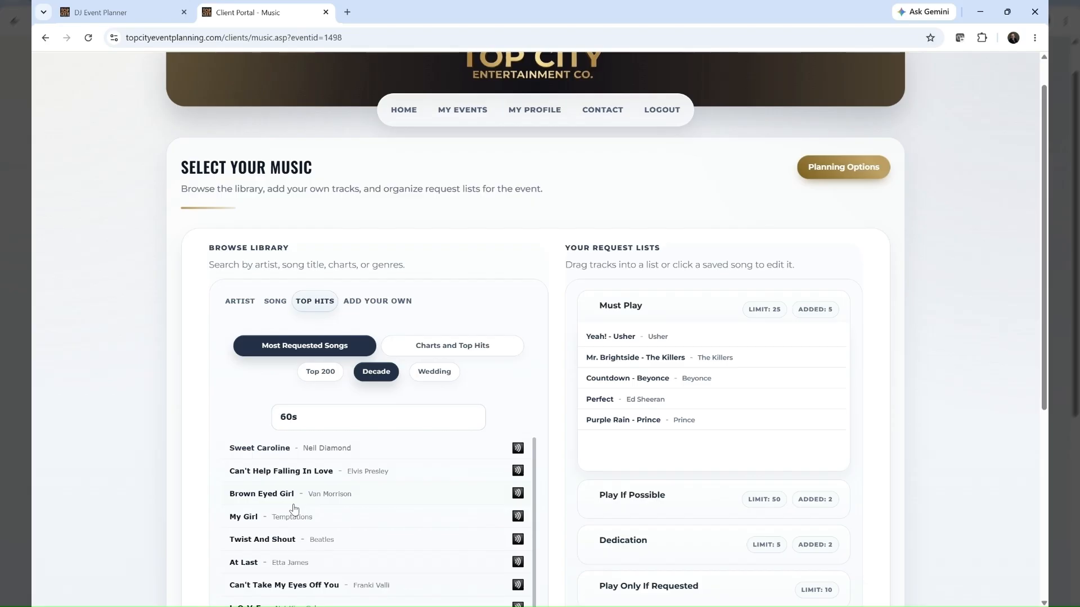
scroll(293, 509, "down", 2)
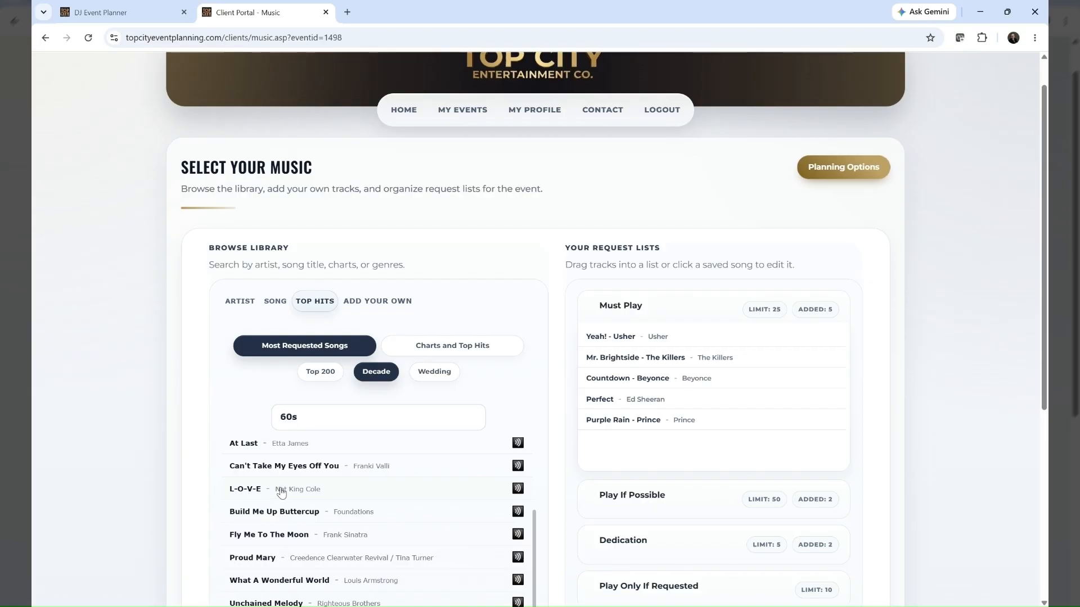
left_click_drag(281, 493, 633, 488)
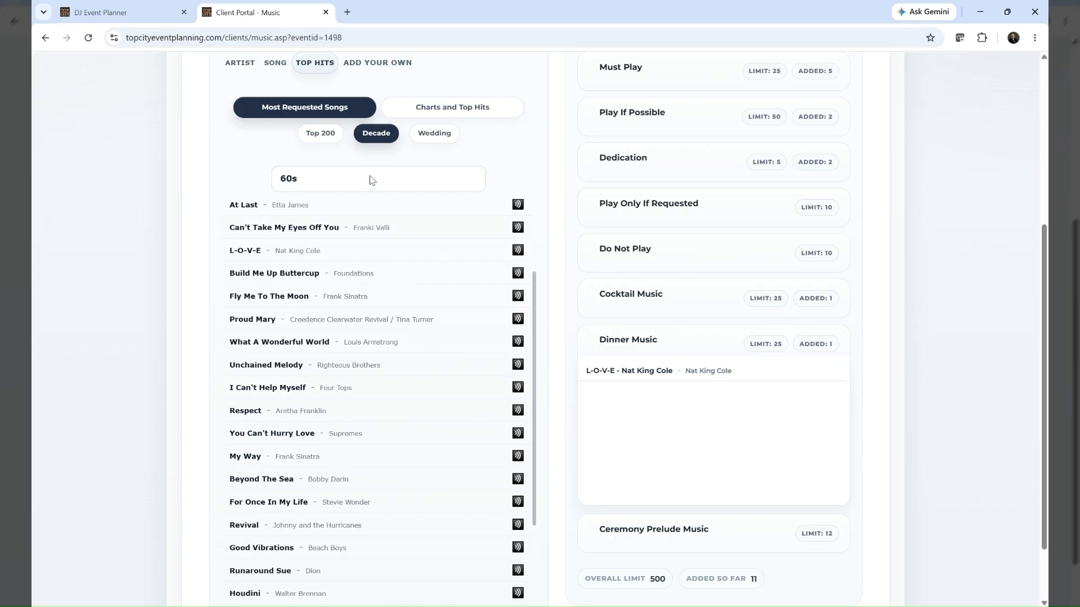
Browse the most requested wedding songs for the CakeCutting moment, and bring up the Apple songs in Charts and Top Hits
left_click(436, 139)
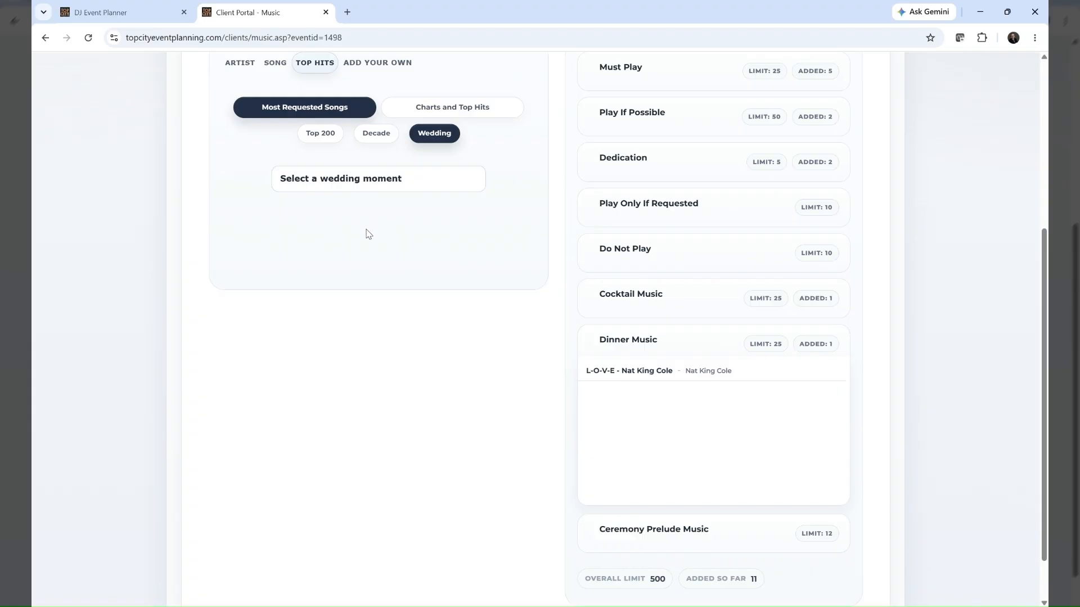
left_click(306, 289)
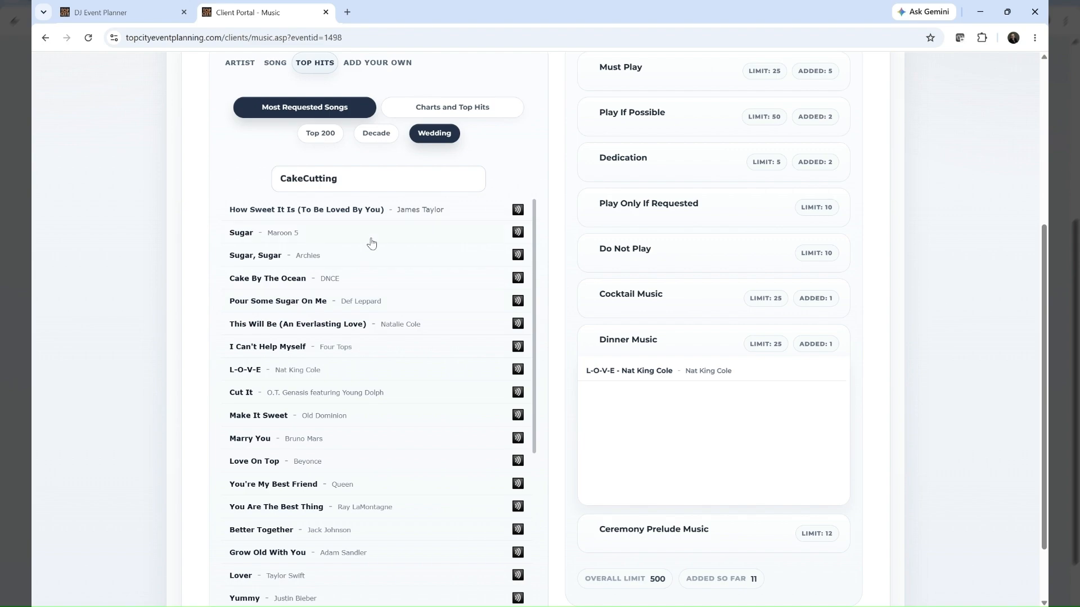
left_click(458, 108)
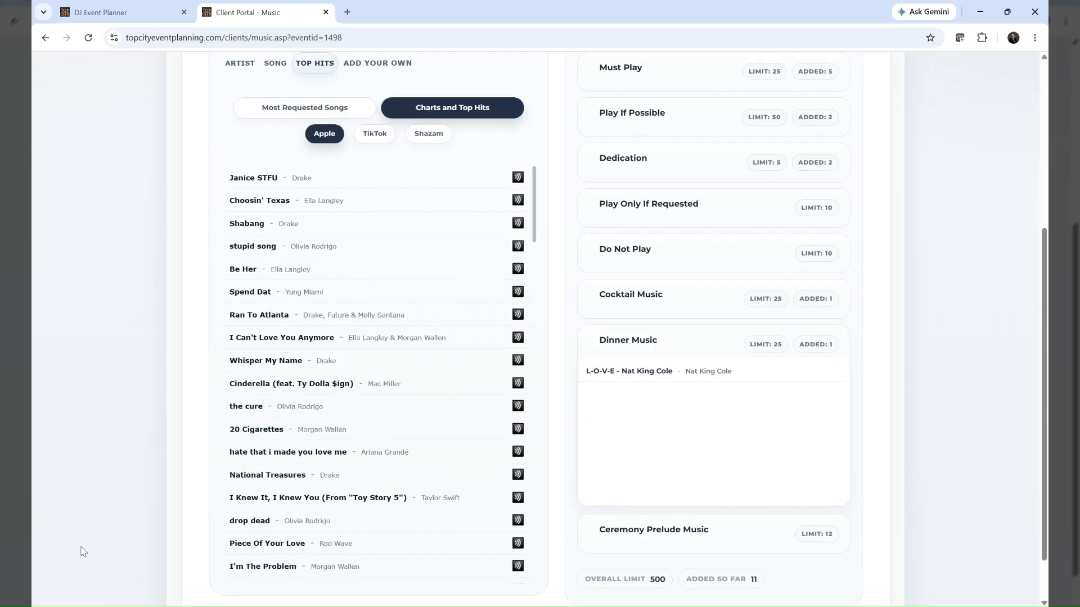
Open the Add Your Own form and review its Spotify link, artist, song title, request type and comments fields
scroll(82, 552, "up", 5)
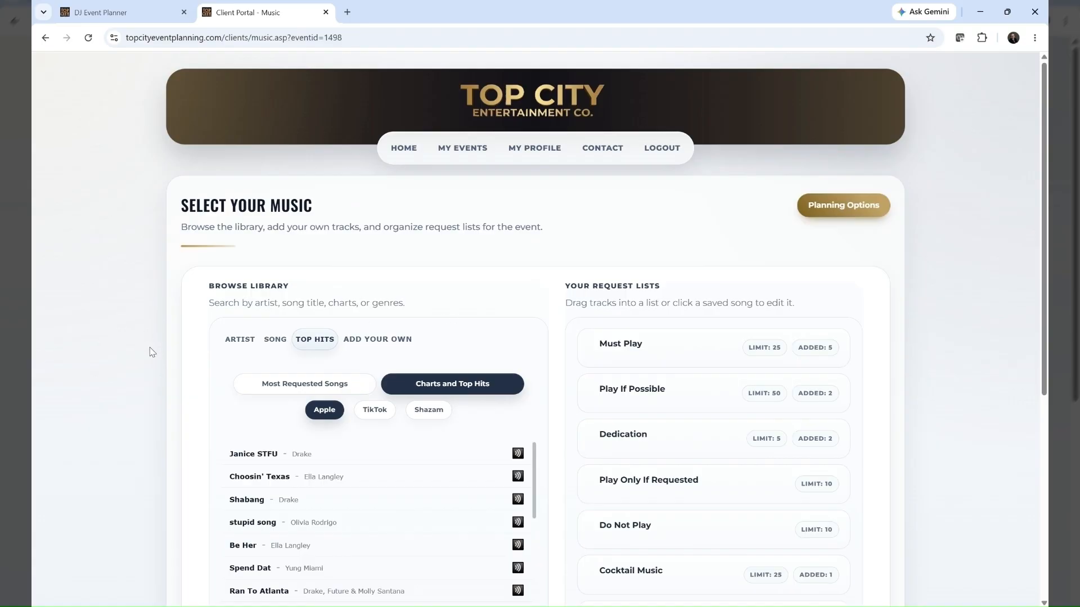
left_click(373, 341)
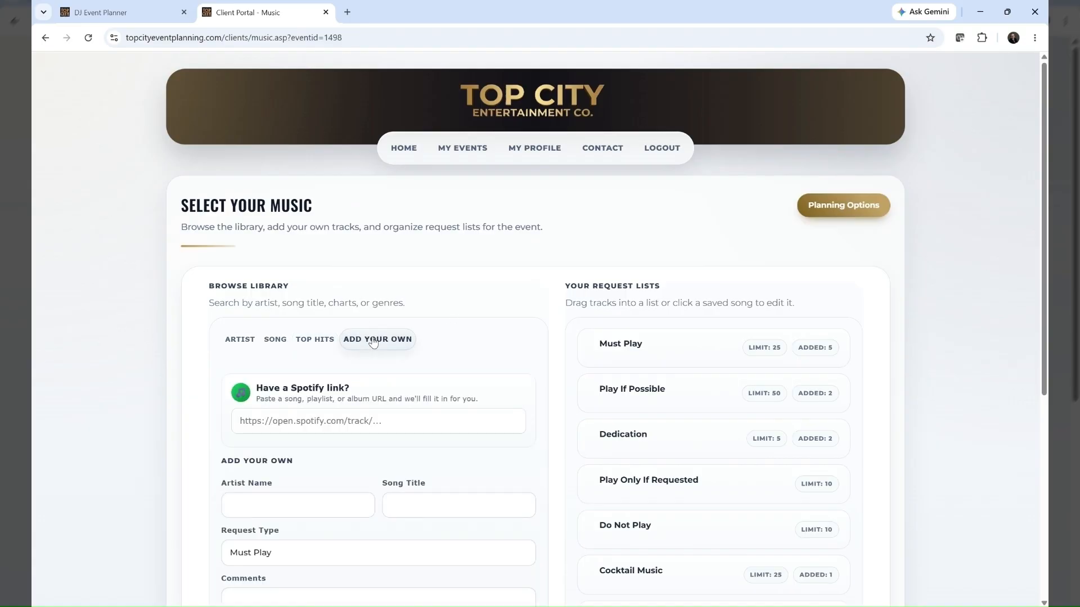
scroll(375, 347, "down", 2)
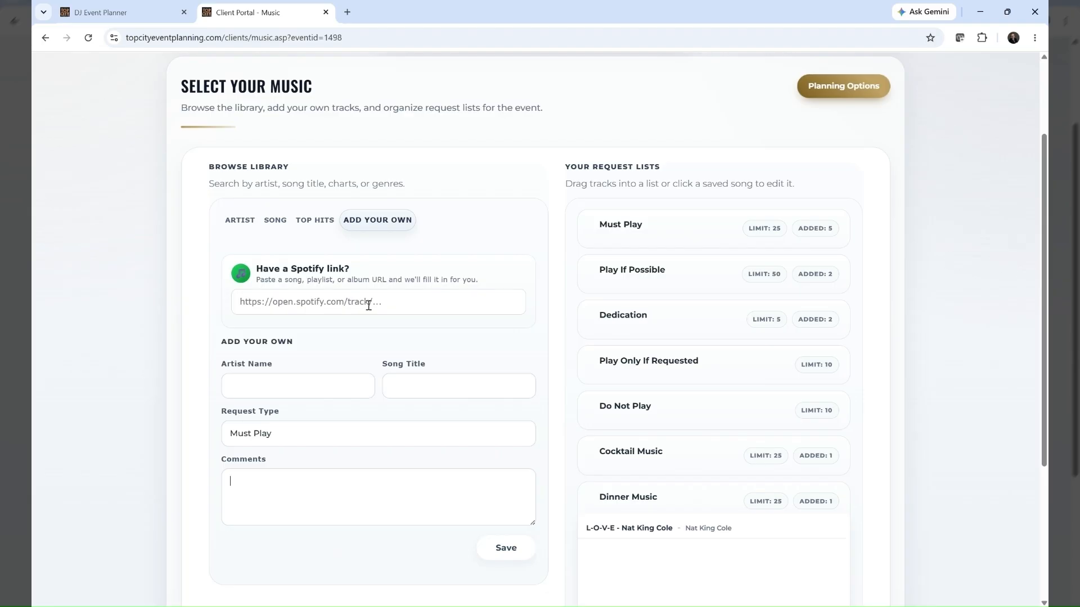
scroll(387, 406, "up", 2)
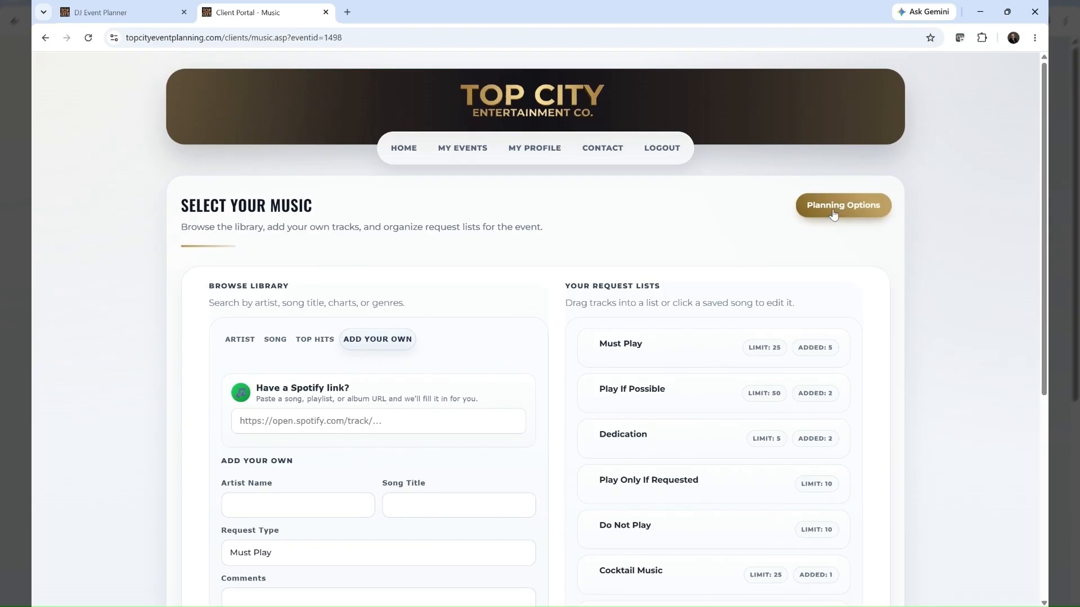
scroll(513, 415, "down", 5)
scroll(511, 422, "up", 5)
Go to the event's Song Requests page through the planning options and review all request lists, including those without songs
left_click(845, 206)
scroll(360, 419, "down", 5)
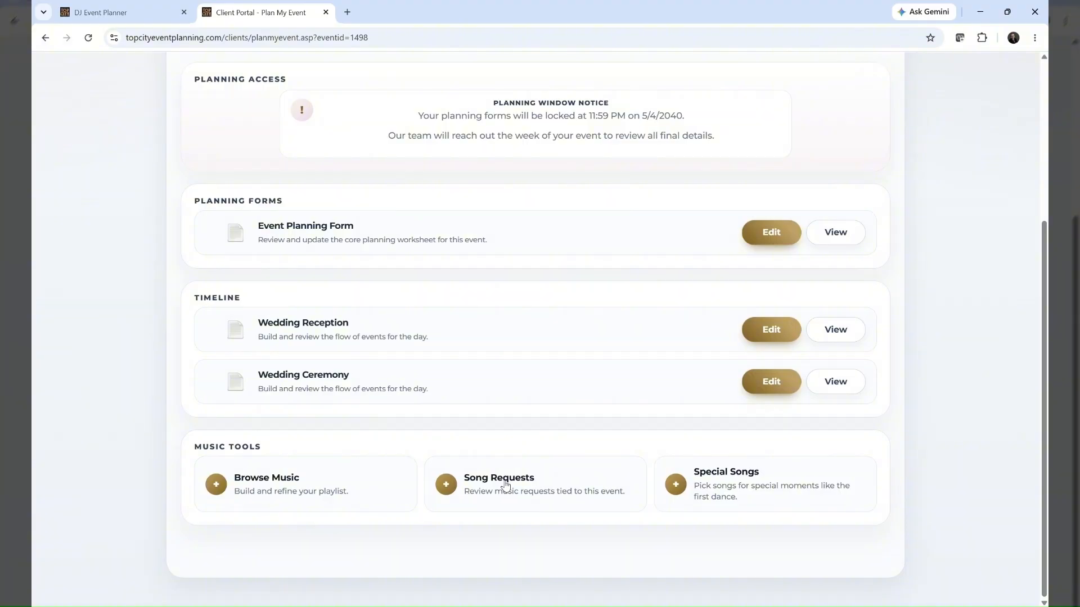
left_click(507, 485)
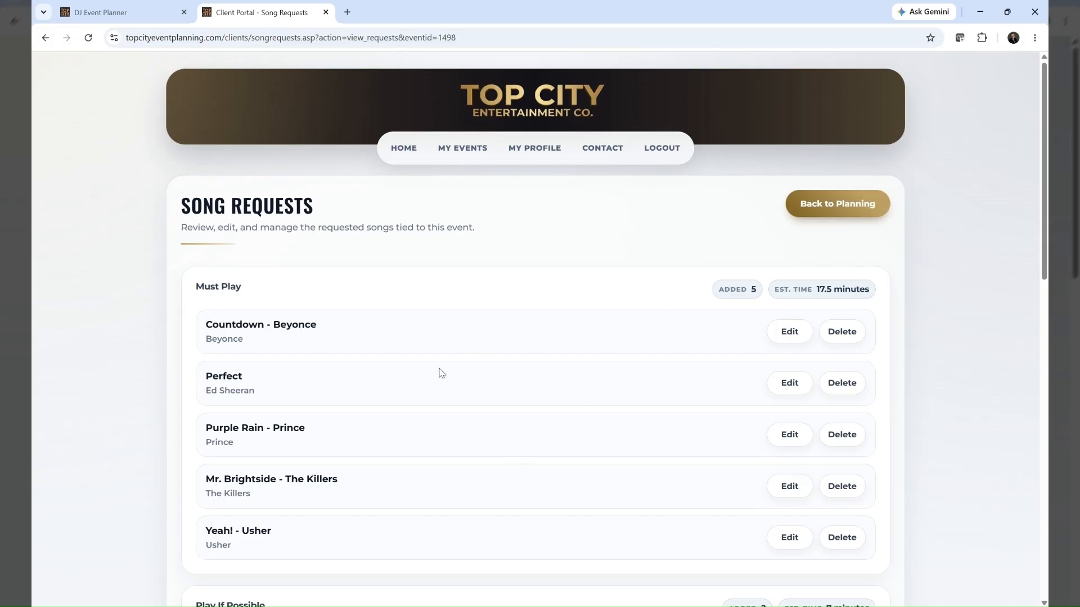
scroll(393, 381, "down", 2)
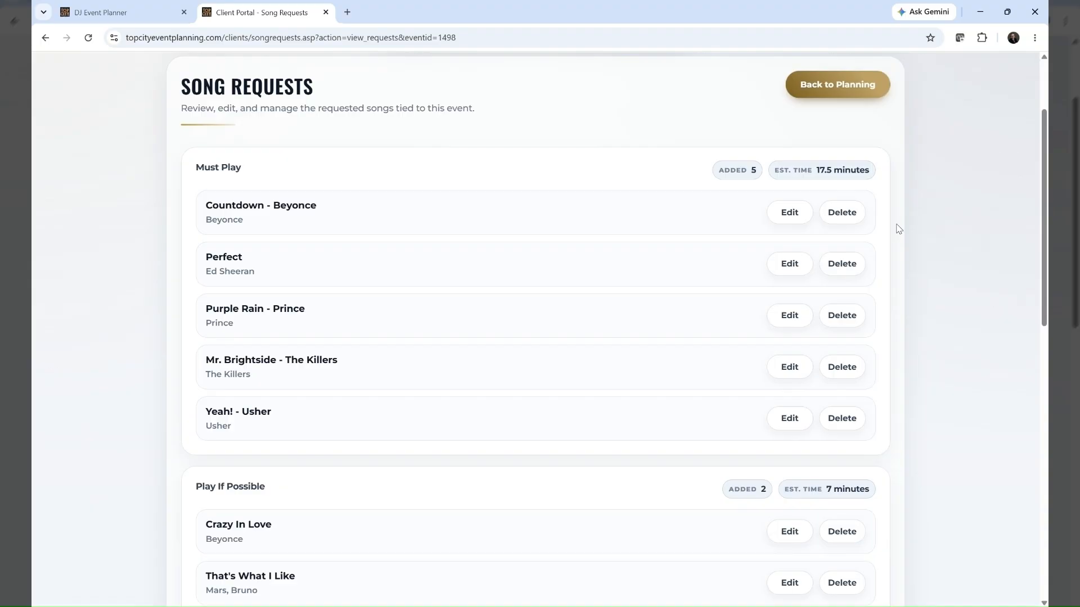
scroll(898, 228, "down", 5)
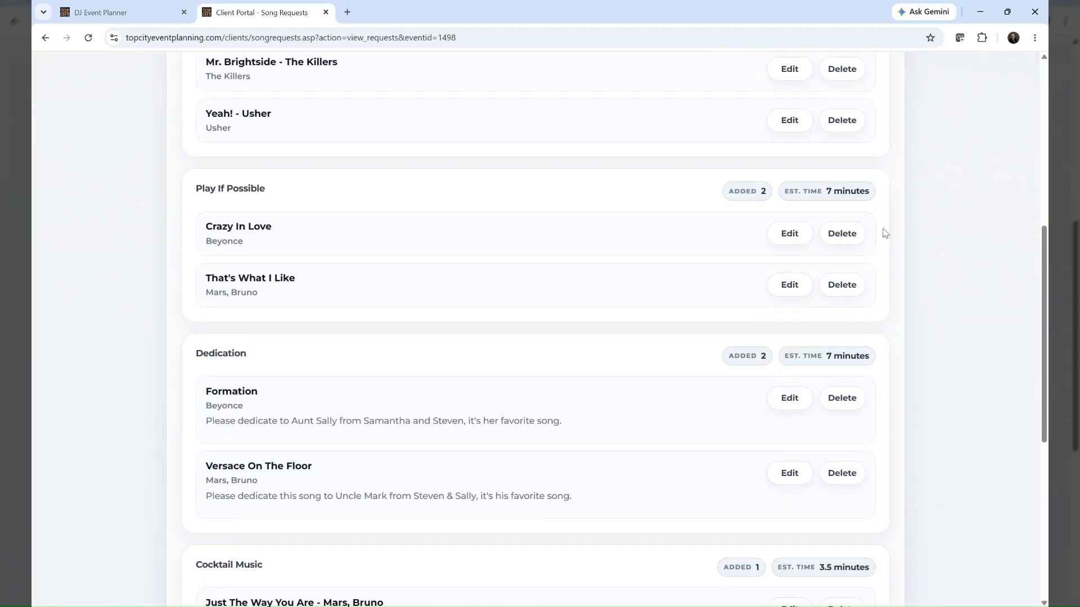
scroll(378, 409, "down", 3)
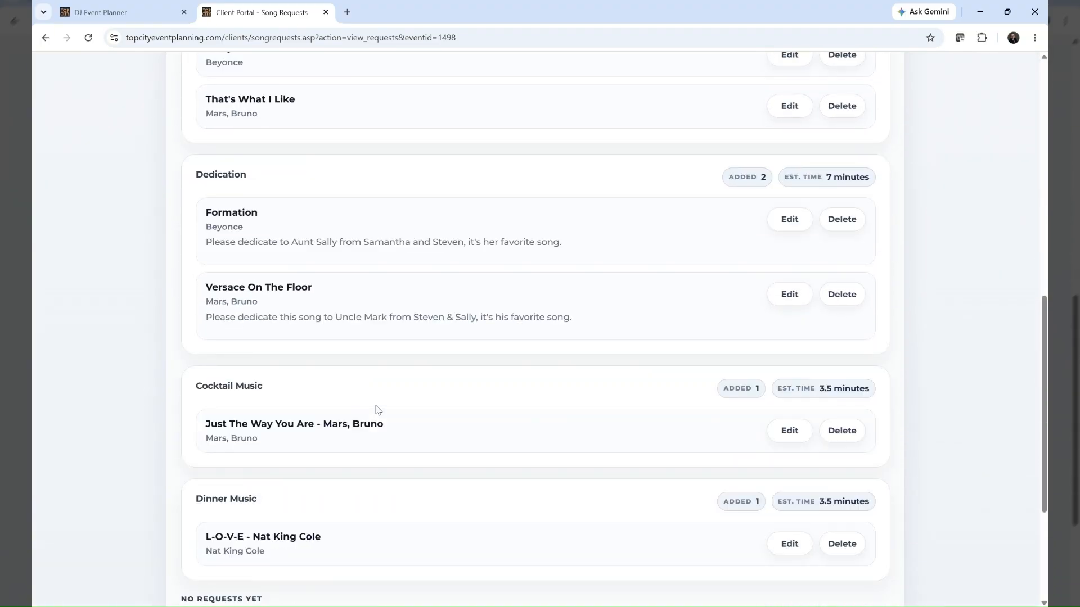
scroll(378, 409, "down", 3)
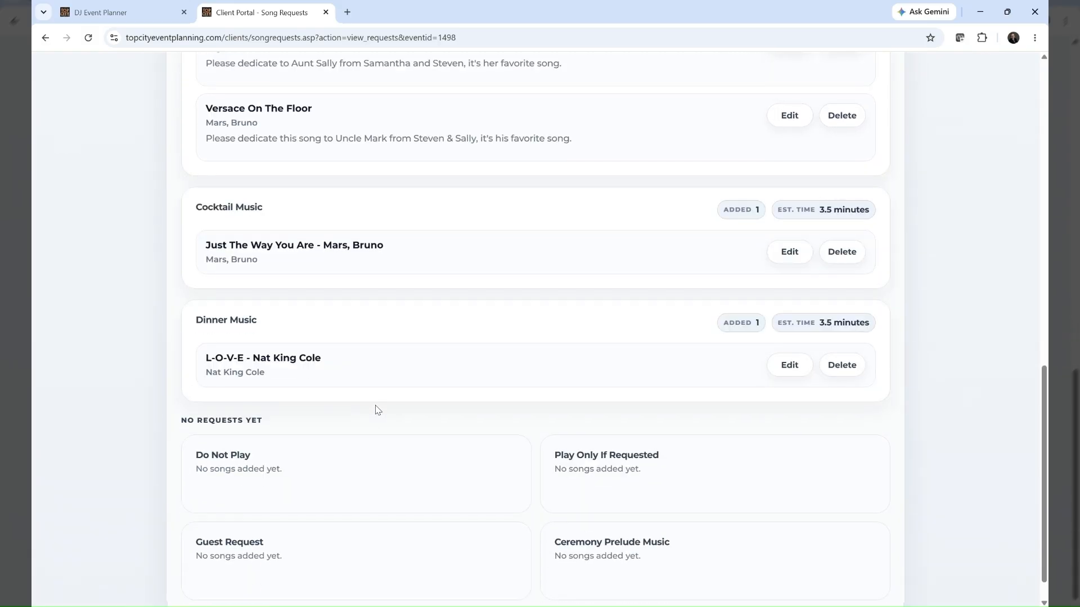
scroll(377, 410, "down", 1)
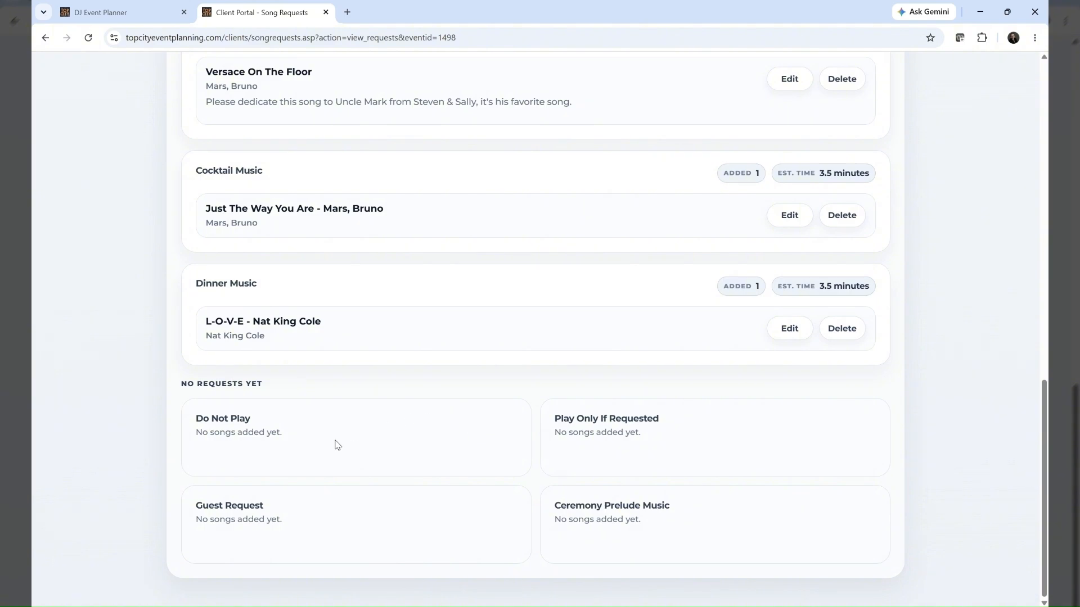
scroll(519, 427, "up", 10)
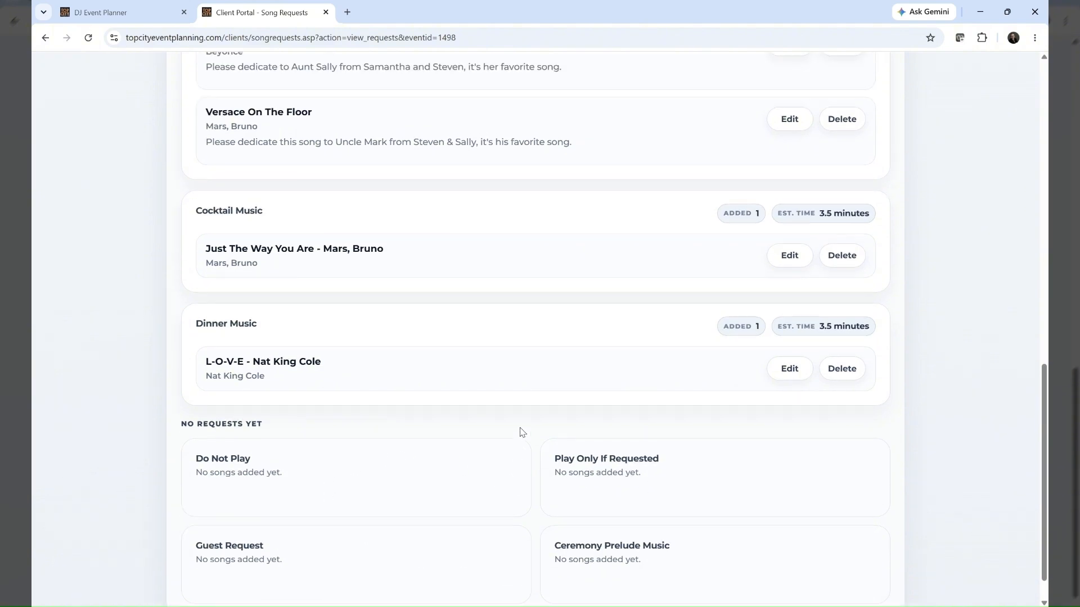
scroll(522, 432, "up", 3)
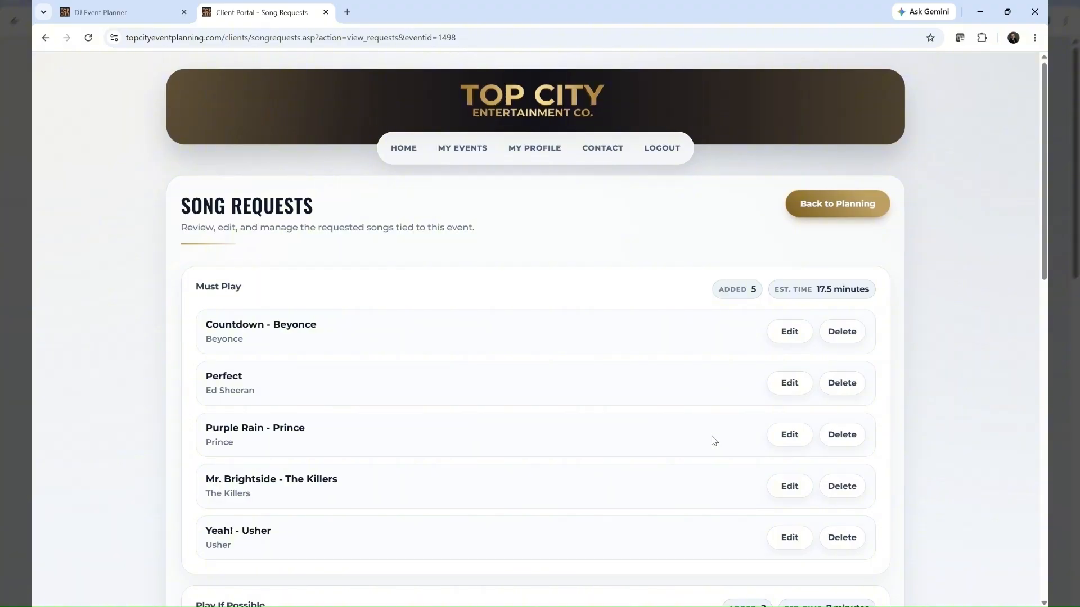
Return to the event planning page and open Special Songs
left_click(828, 211)
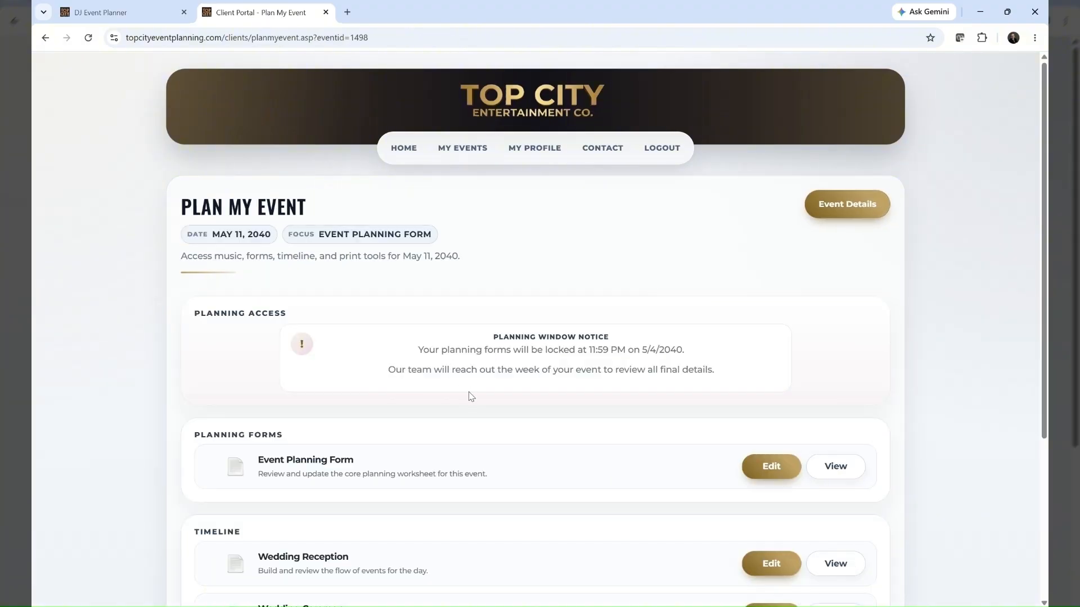
scroll(471, 396, "down", 4)
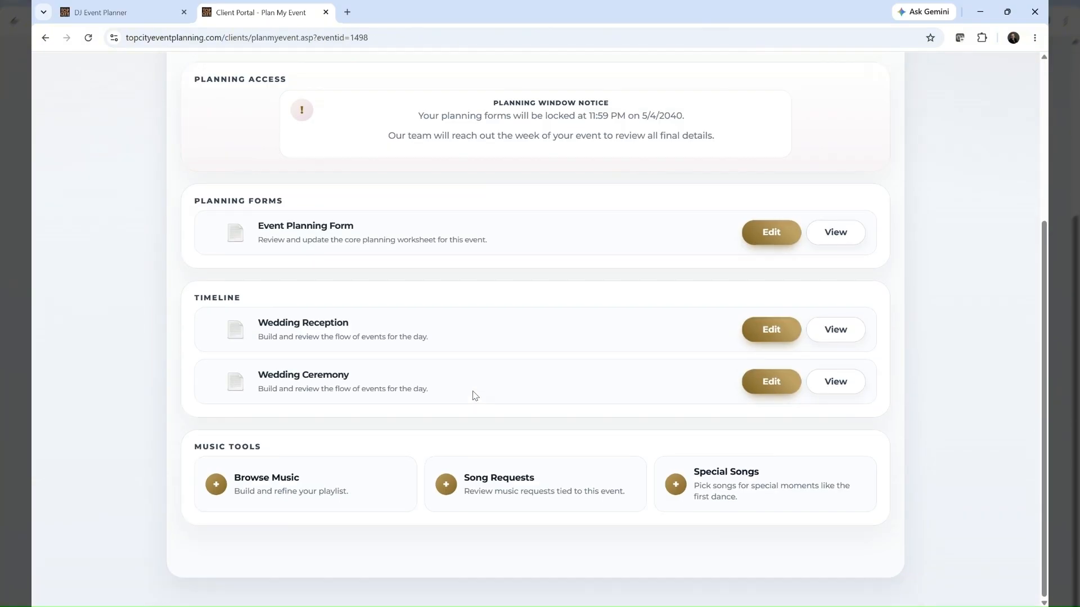
left_click(733, 484)
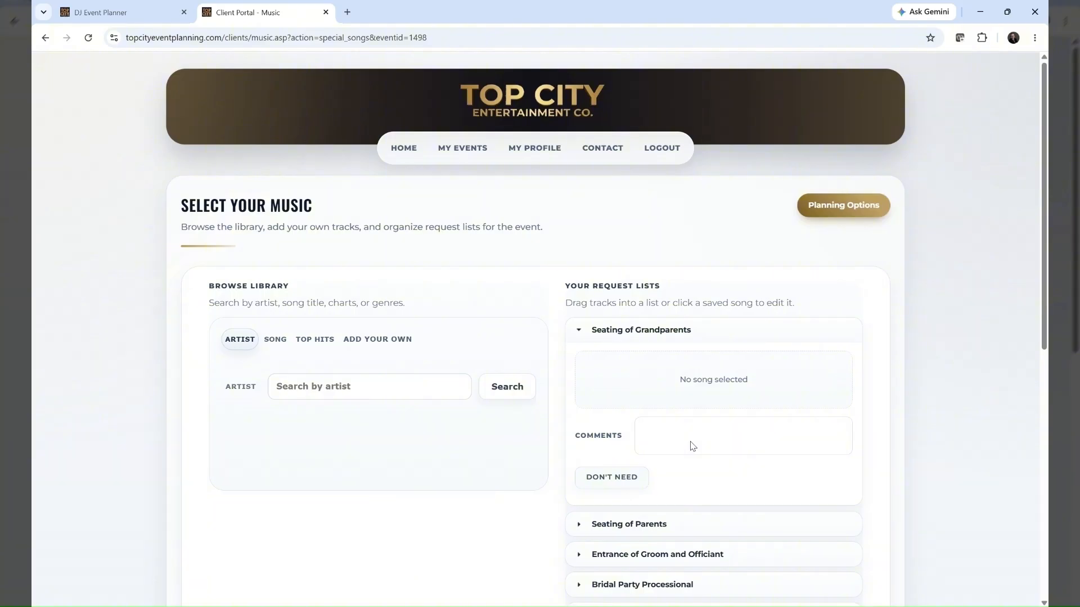
Look through the special song moments, expanding entries such as Bride Processional, Seating of Parents, and Bride and Father Dance
scroll(692, 446, "down", 1)
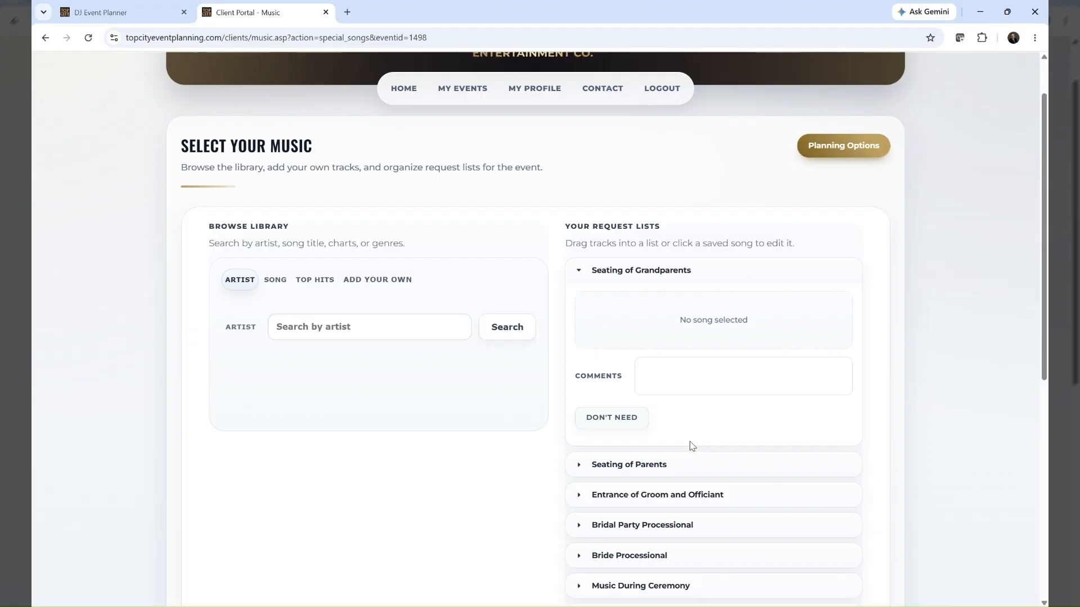
left_click(629, 555)
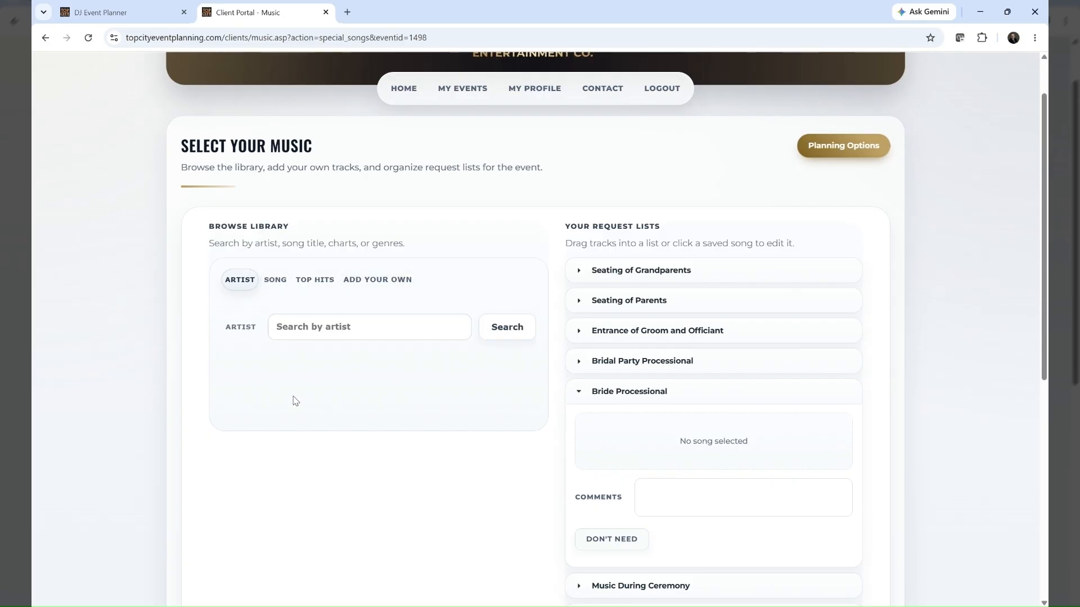
left_click(767, 309)
scroll(765, 324, "down", 5)
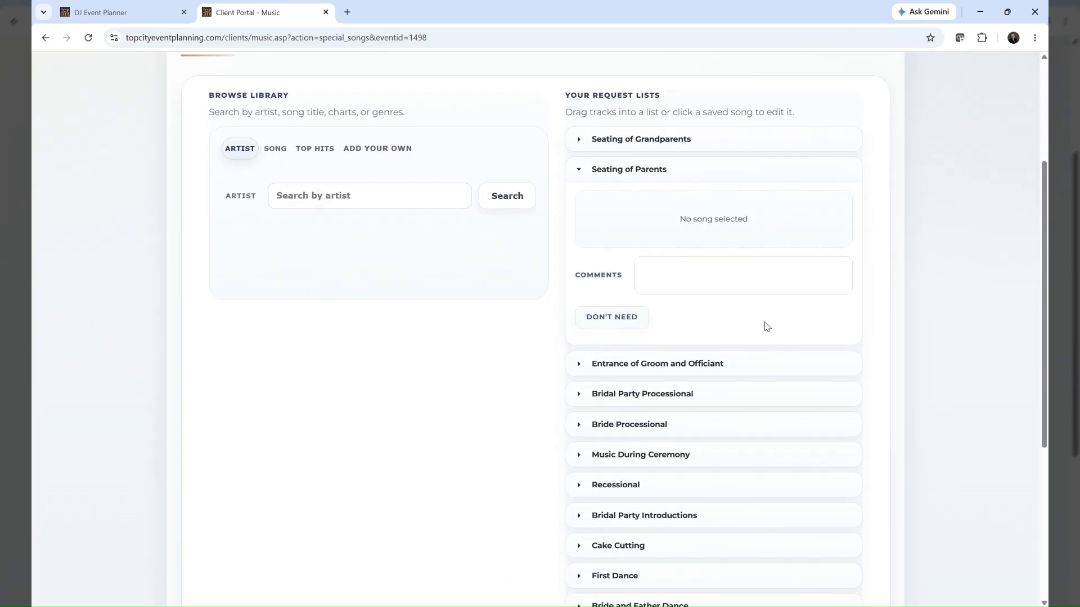
left_click(767, 326)
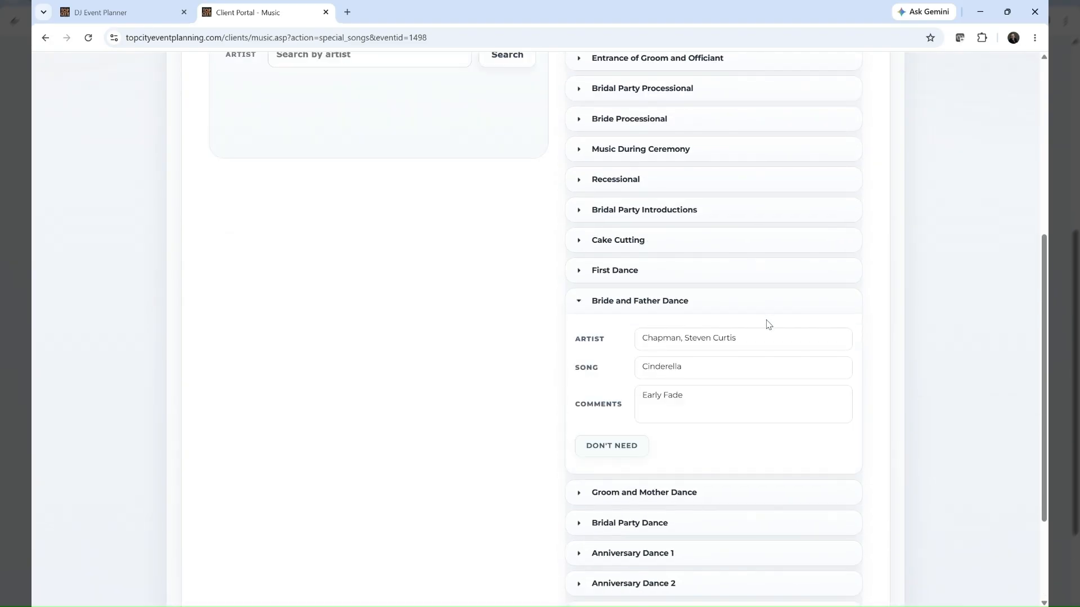
scroll(768, 325, "up", 6)
left_click(768, 325)
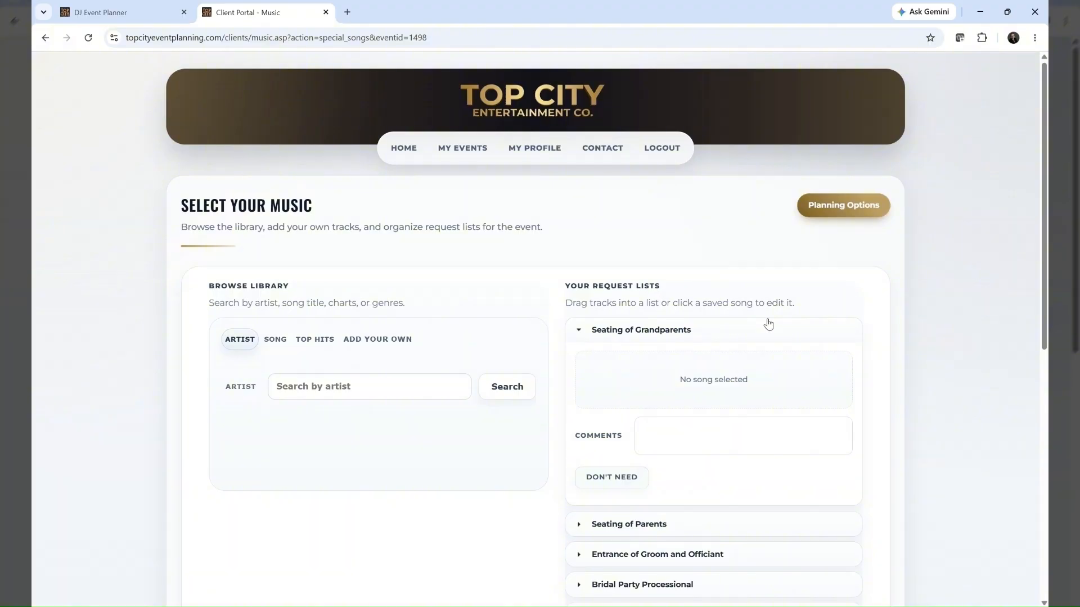
left_click(579, 524)
Return to the planning options and review the planning forms, timelines and music tools
left_click(844, 207)
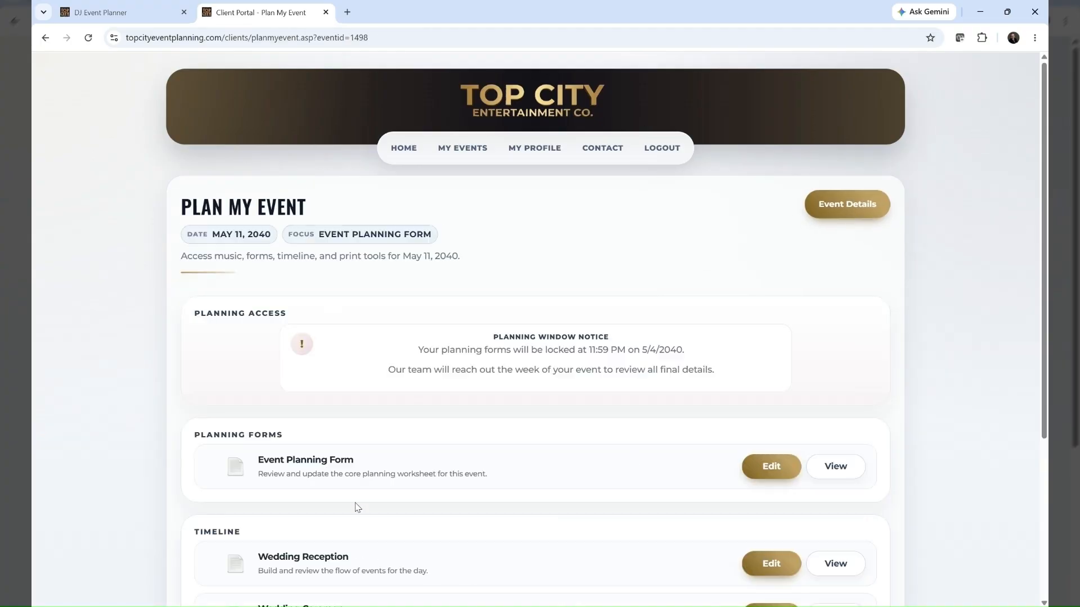
scroll(364, 469, "down", 2)
scroll(364, 468, "down", 2)
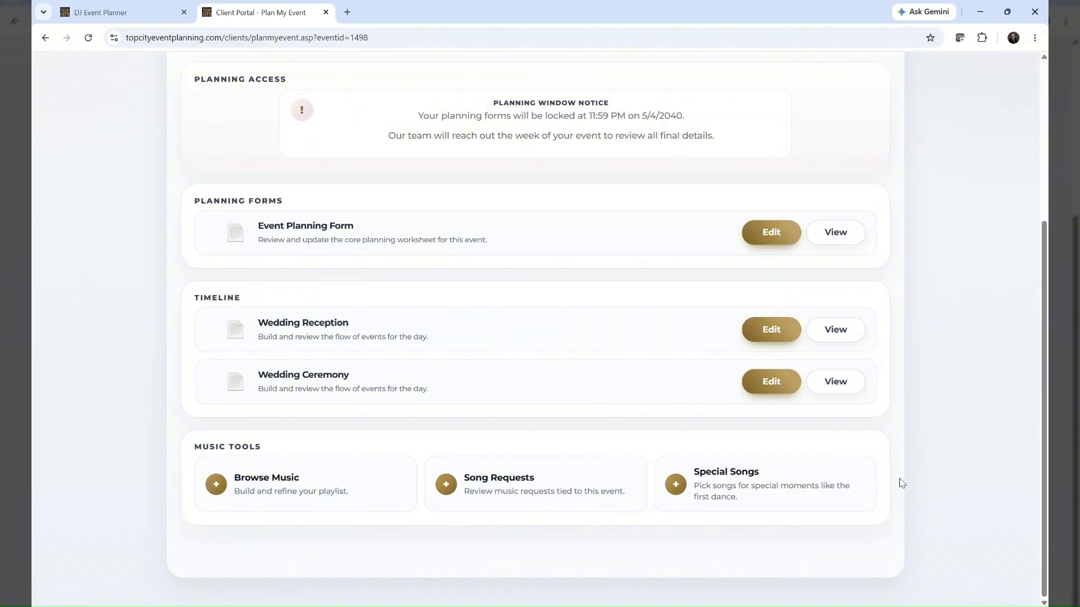
Go back to the client home page and open the sample wedding's event details to review the venue, staffing and financials
key("alt+Left")
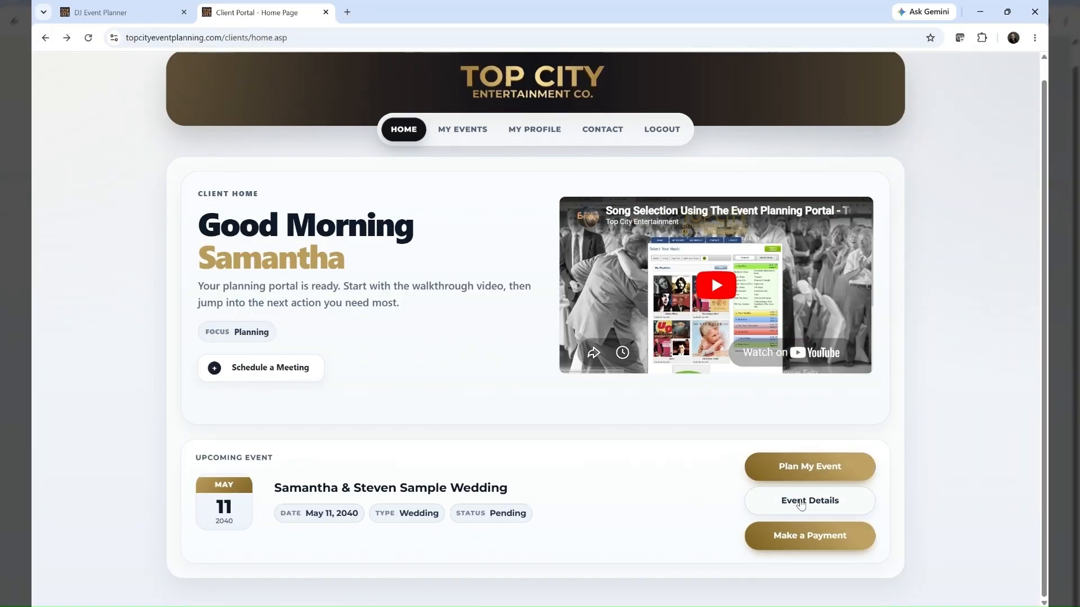
left_click(801, 502)
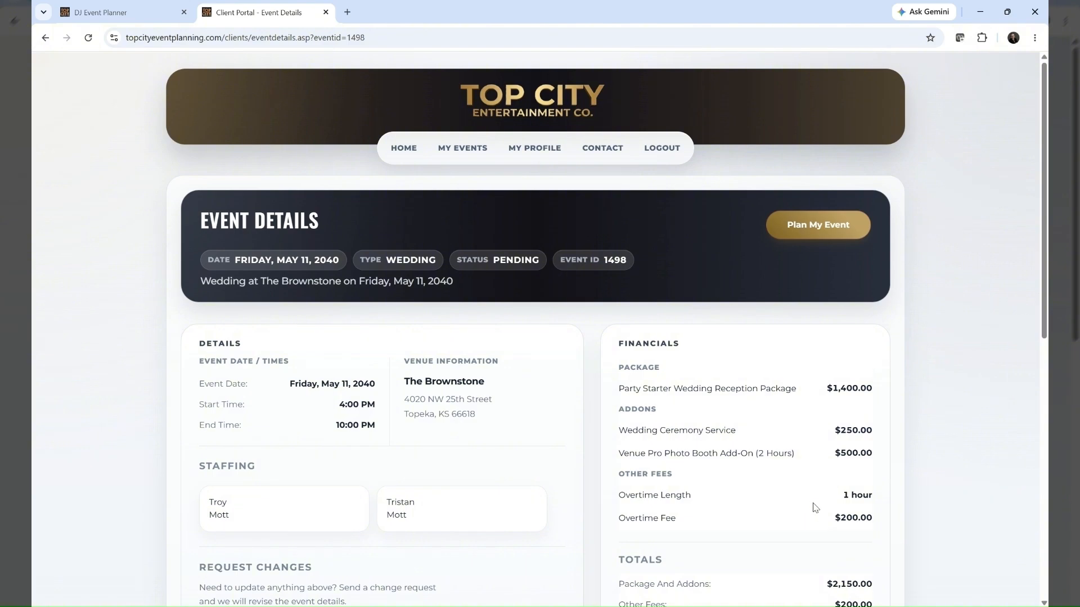
scroll(817, 508, "down", 3)
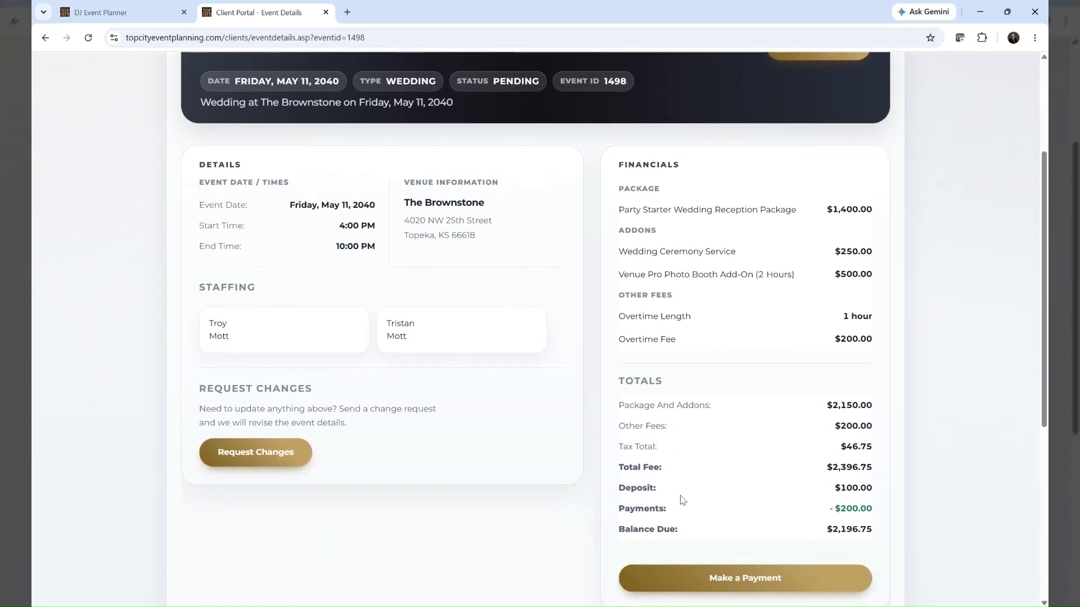
Open the Request Changes page for the event and review the available types of change
left_click(240, 454)
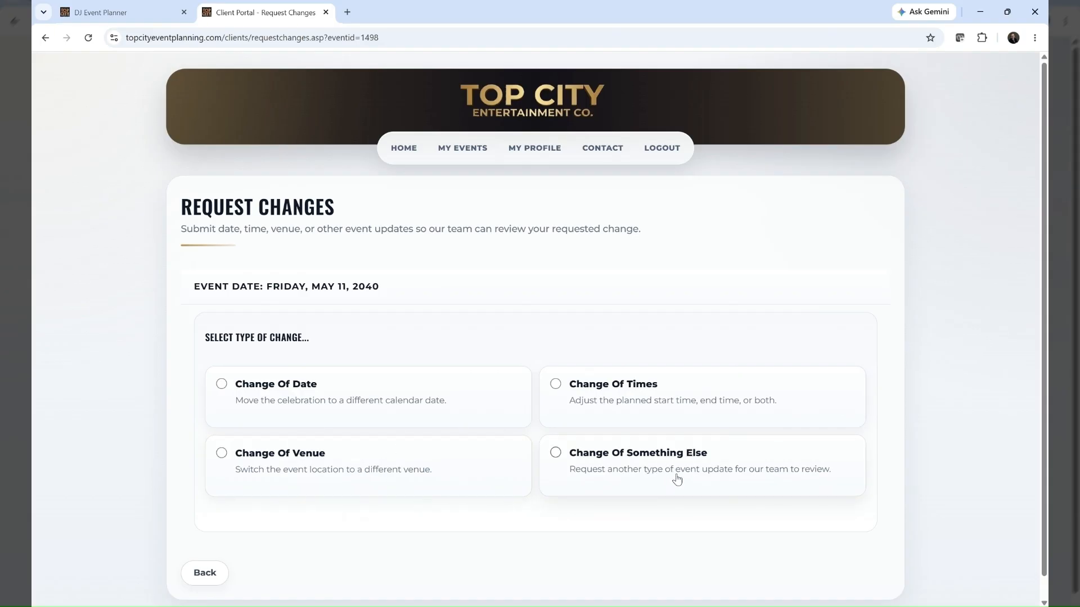
scroll(675, 478, "down", 1)
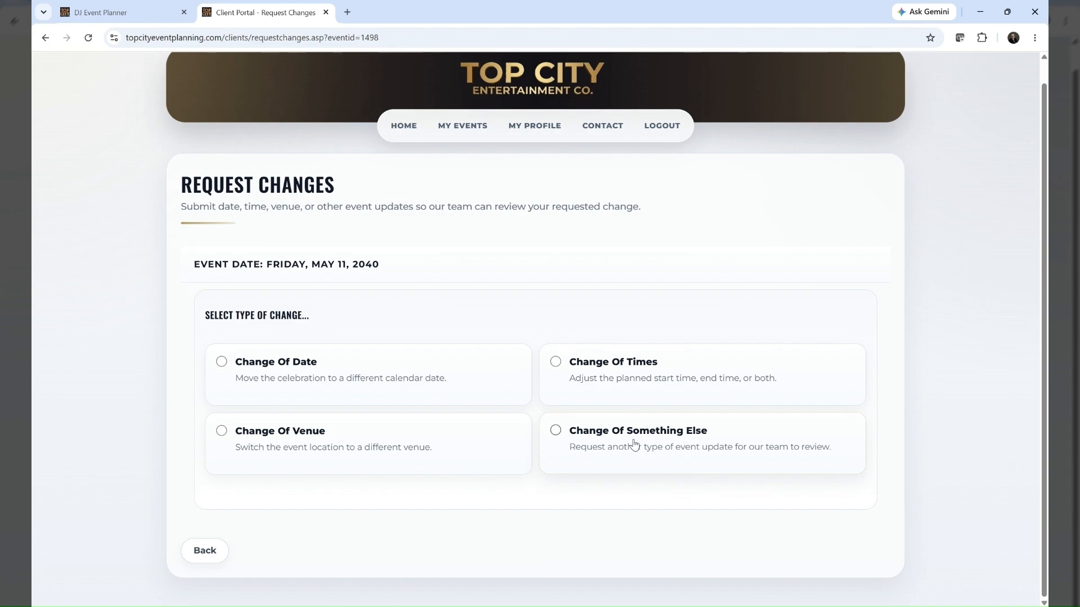
scroll(534, 504, "up", 1)
scroll(534, 505, "down", 1)
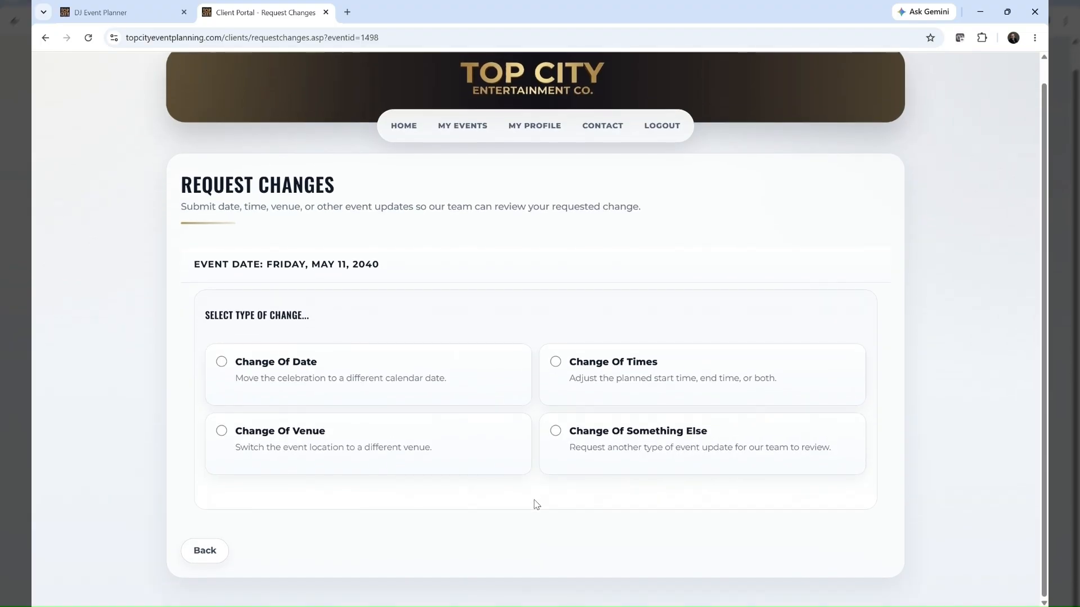
Leave the change request page, return to the client home page and open the sample wedding's payment page at the payment amount field
left_click(198, 563)
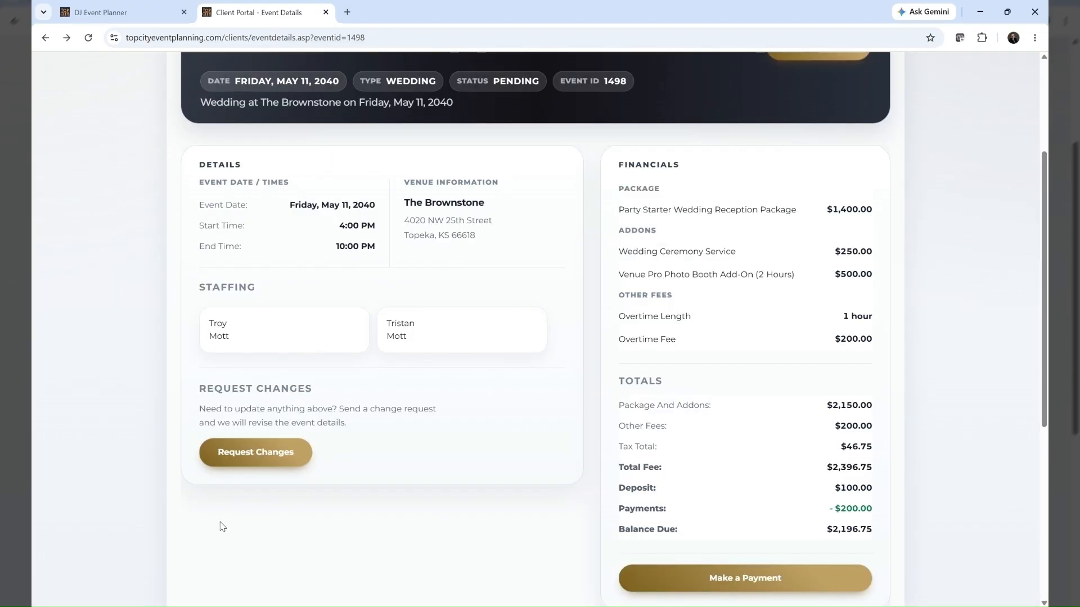
scroll(359, 419, "up", 3)
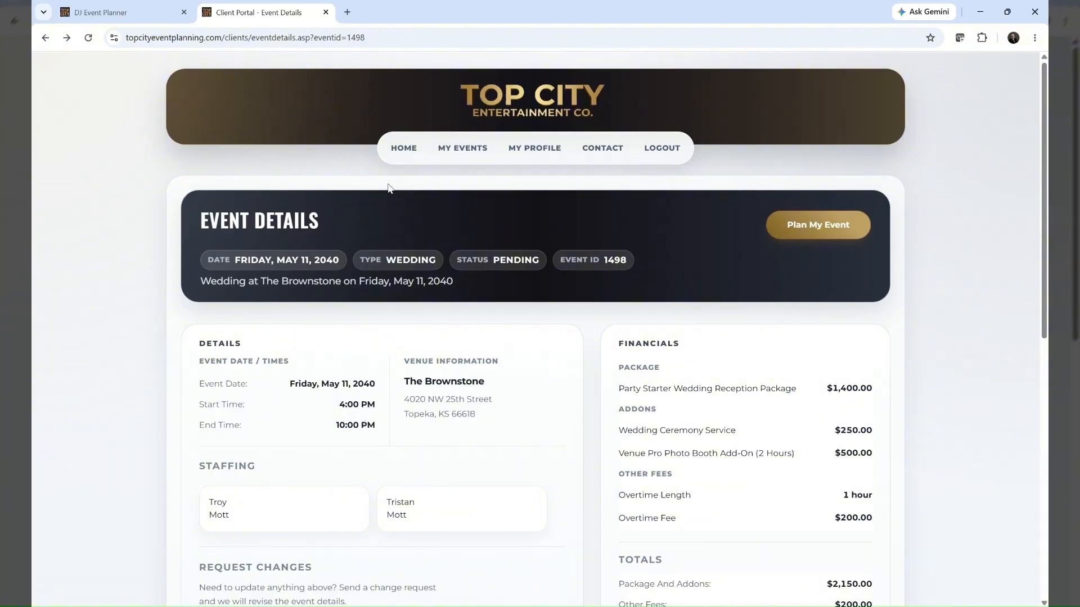
left_click(404, 148)
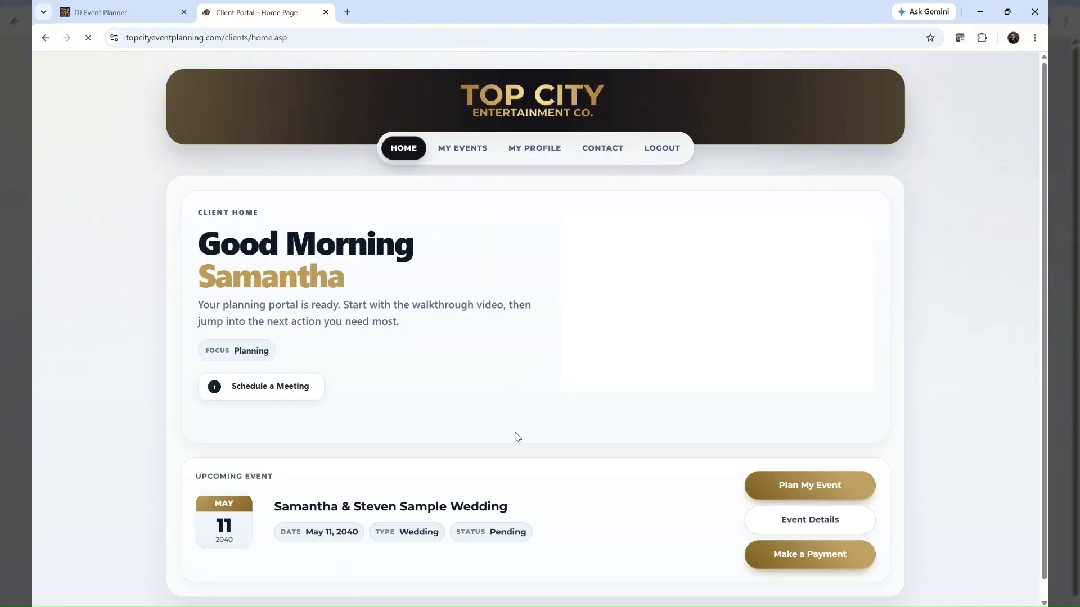
scroll(518, 437, "down", 1)
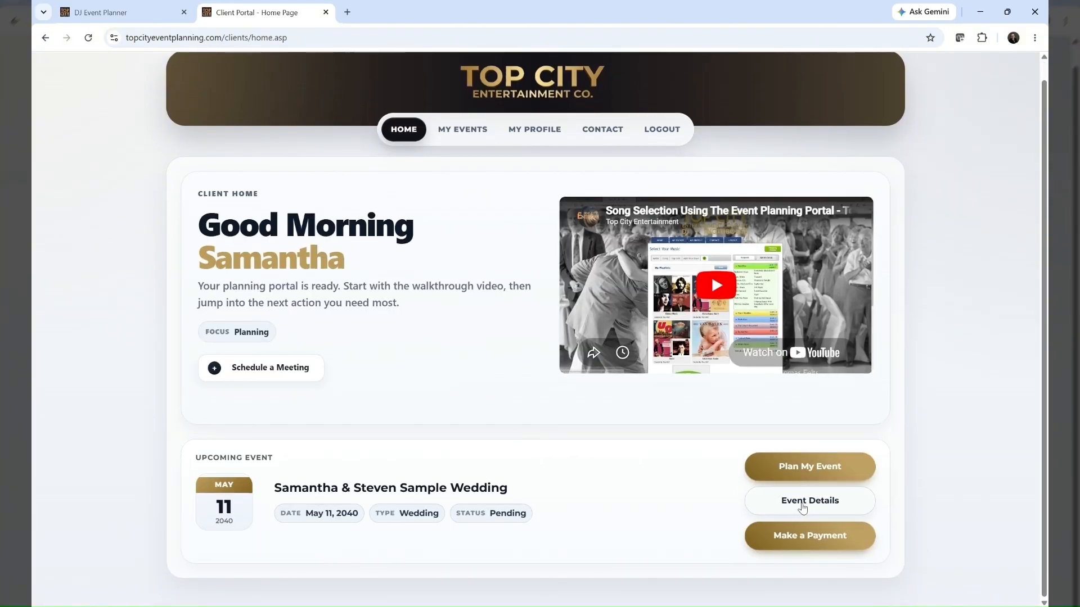
left_click(802, 538)
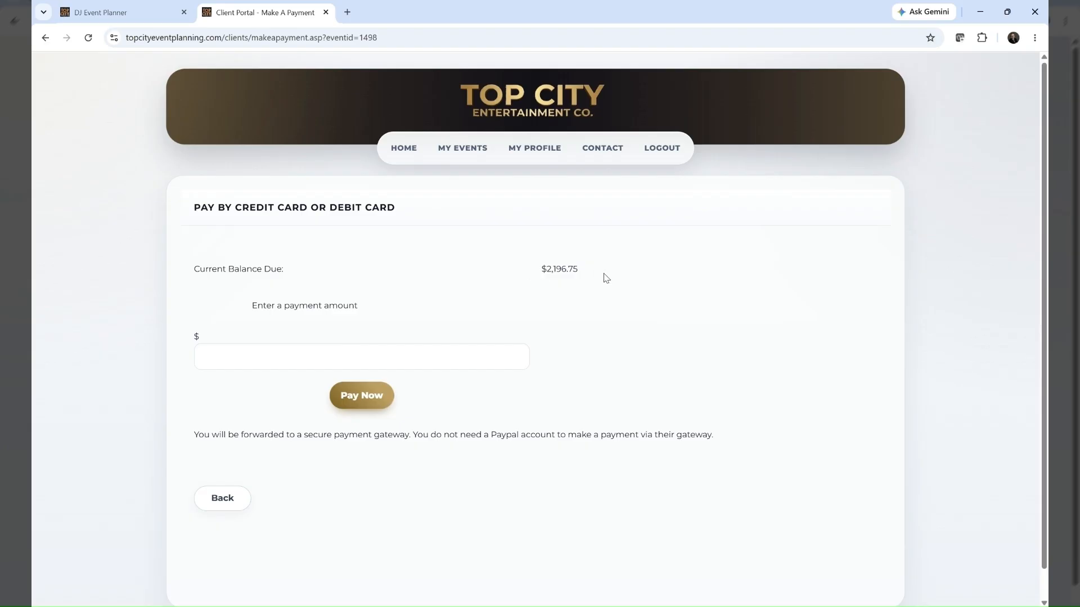
left_click(208, 358)
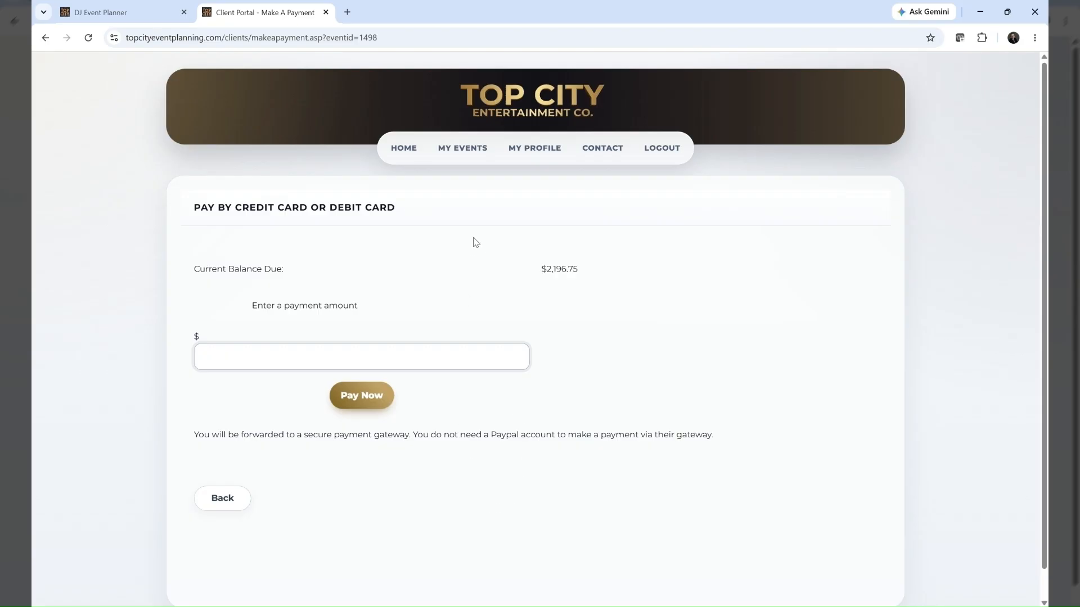
Open the meeting scheduler from the client home page, select Wednesday, July 8, 2026 at 10:00am, and return to the home page without booking
left_click(403, 148)
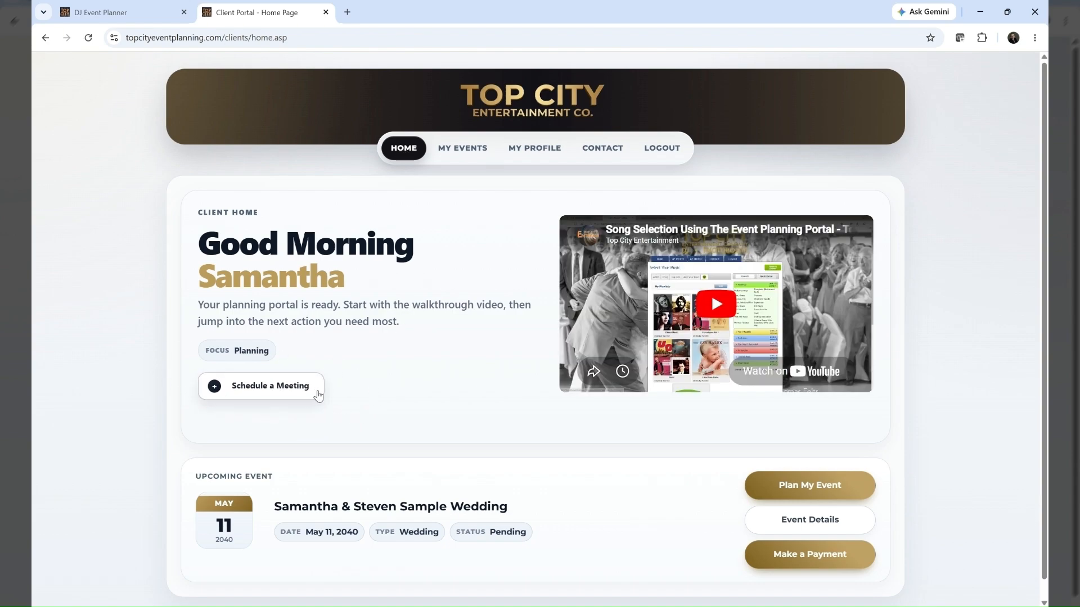
left_click(262, 392)
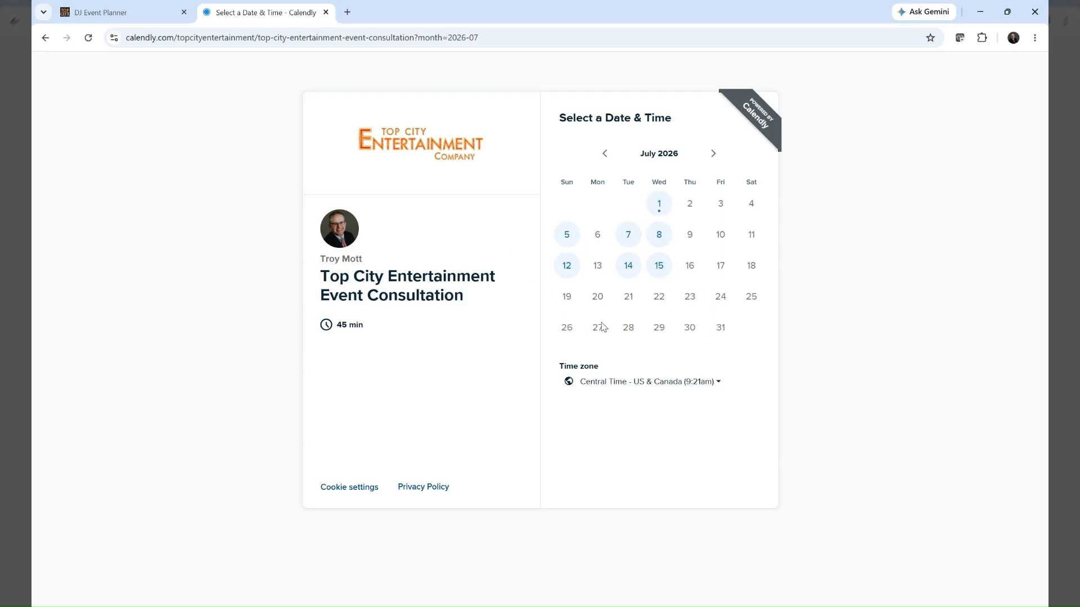
left_click(660, 235)
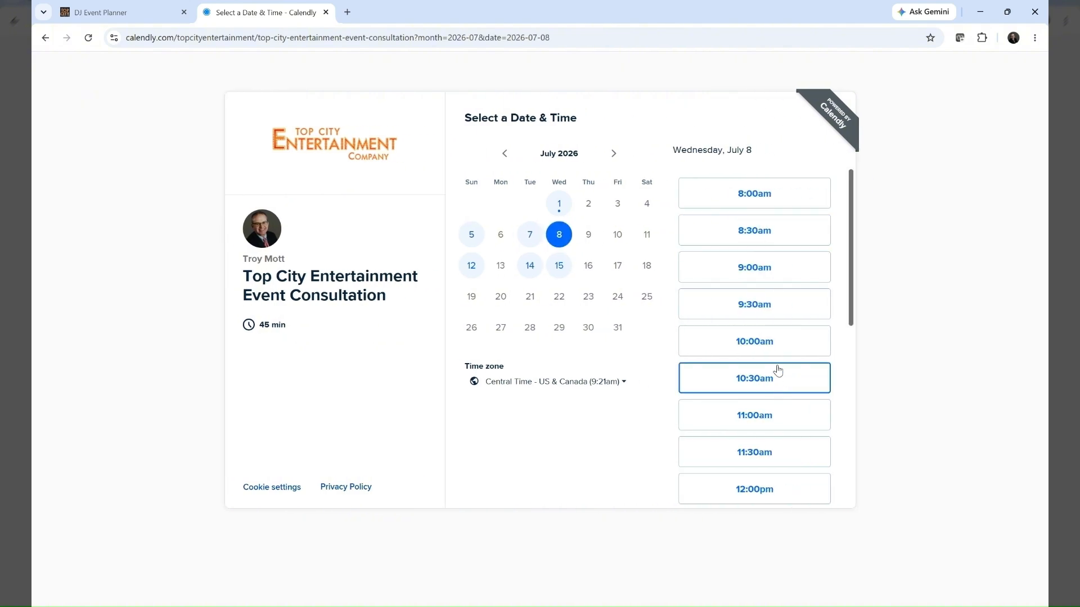
left_click(761, 343)
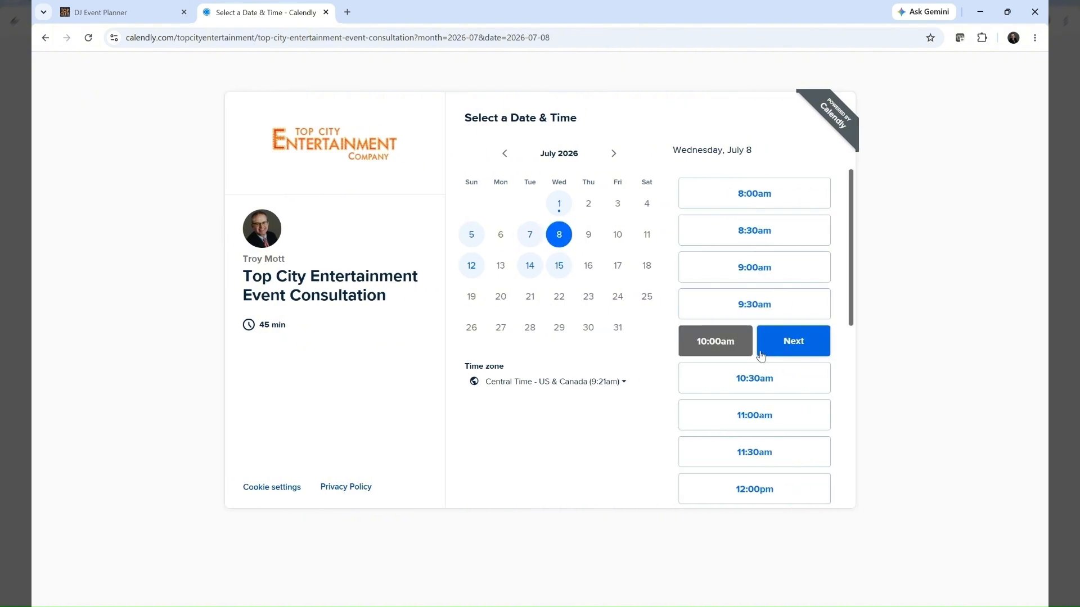
left_click(45, 39)
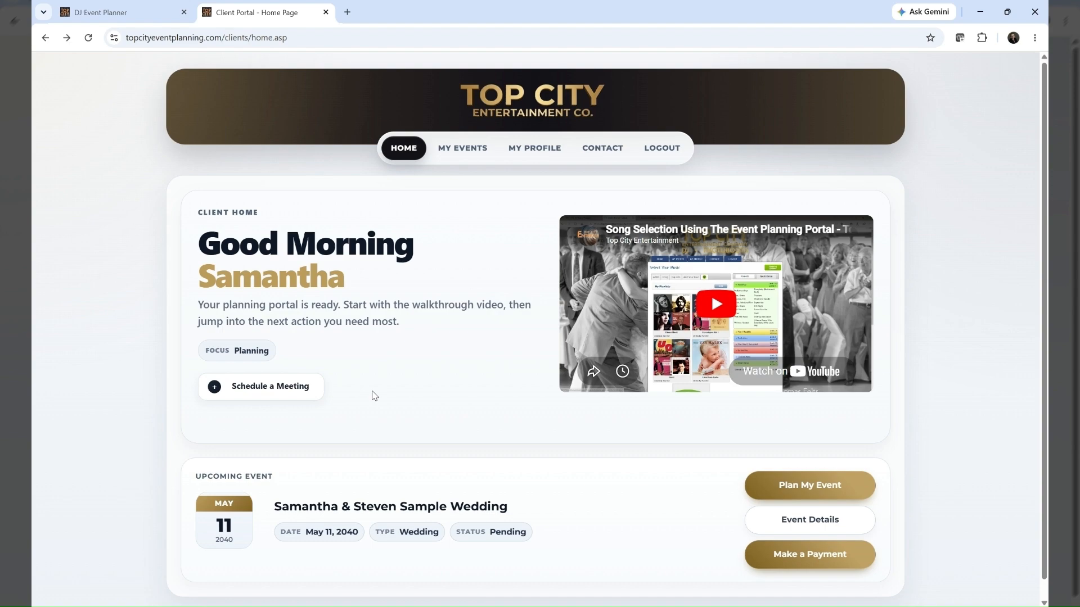
scroll(373, 395, "down", 1)
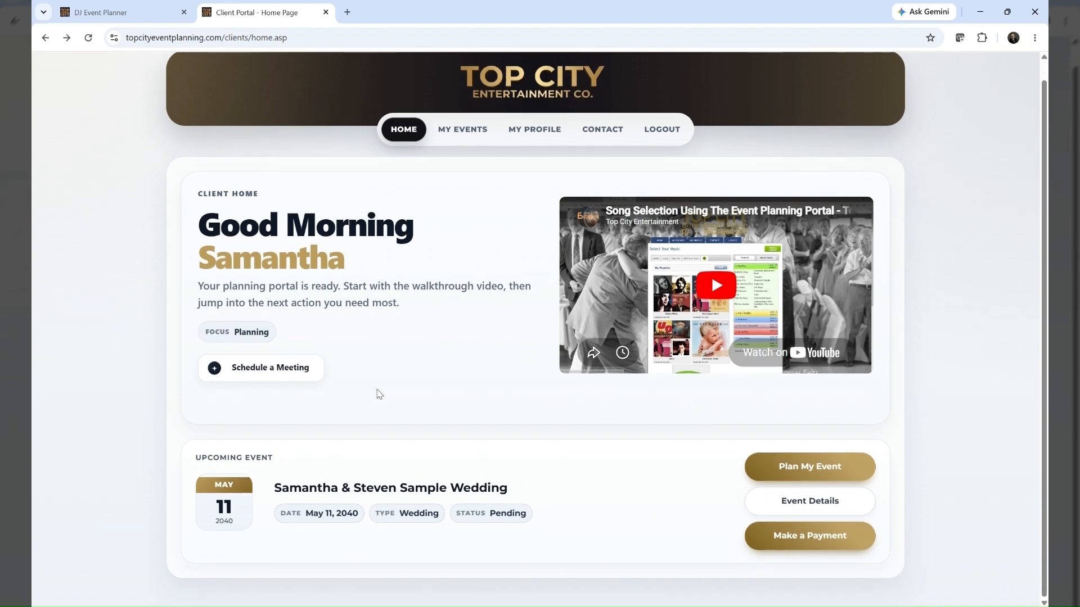